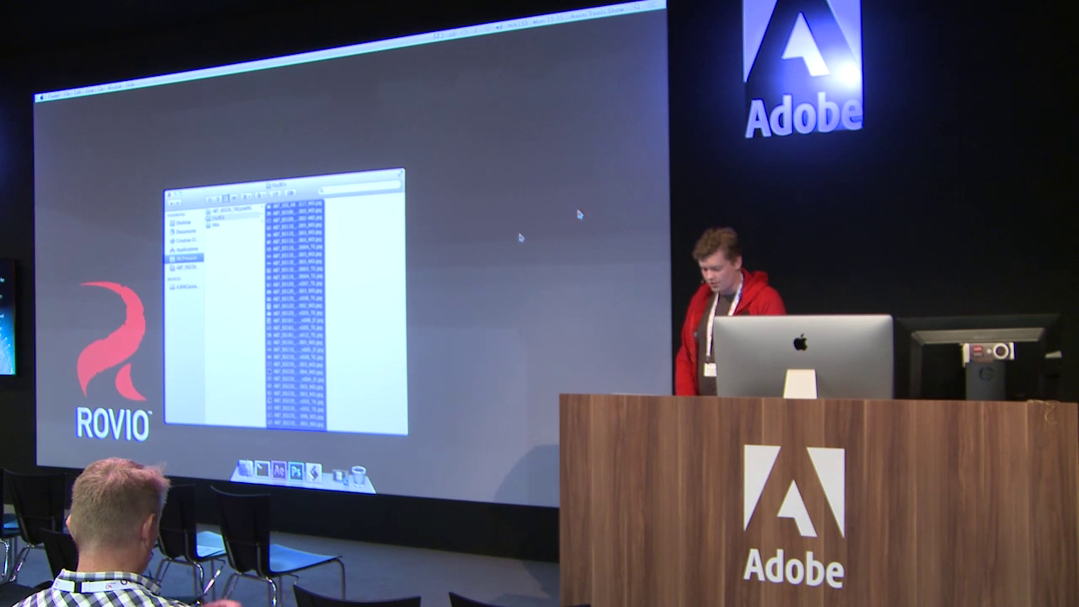
Open the Angry Birds mp4 from the Wiki folder in QuickTime and play it full screen
{"action": "left_click", "coordinate": [221, 224]}
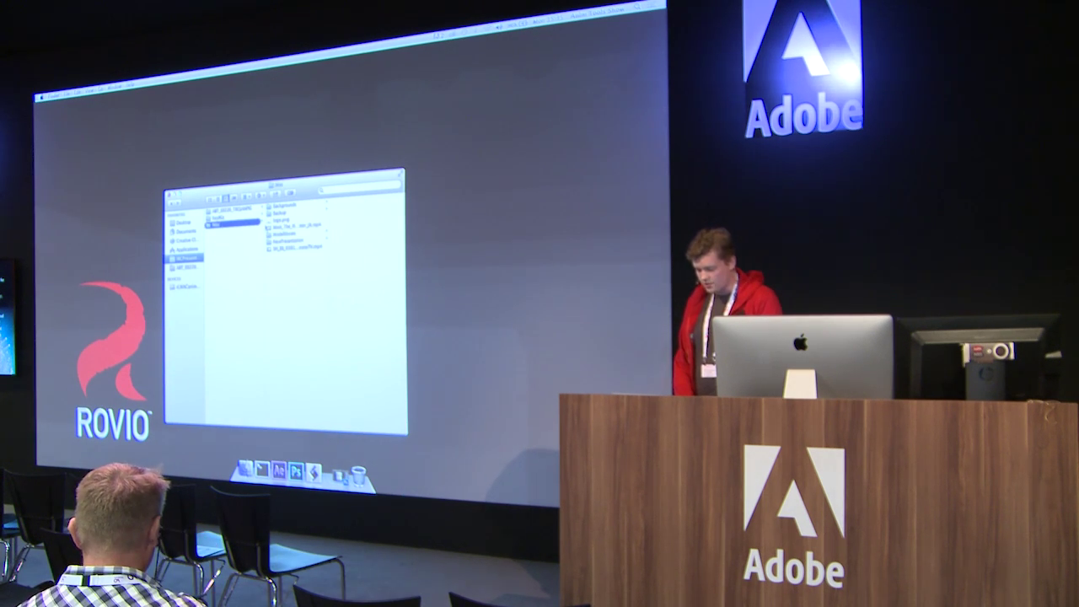
{"action": "left_click", "coordinate": [288, 226]}
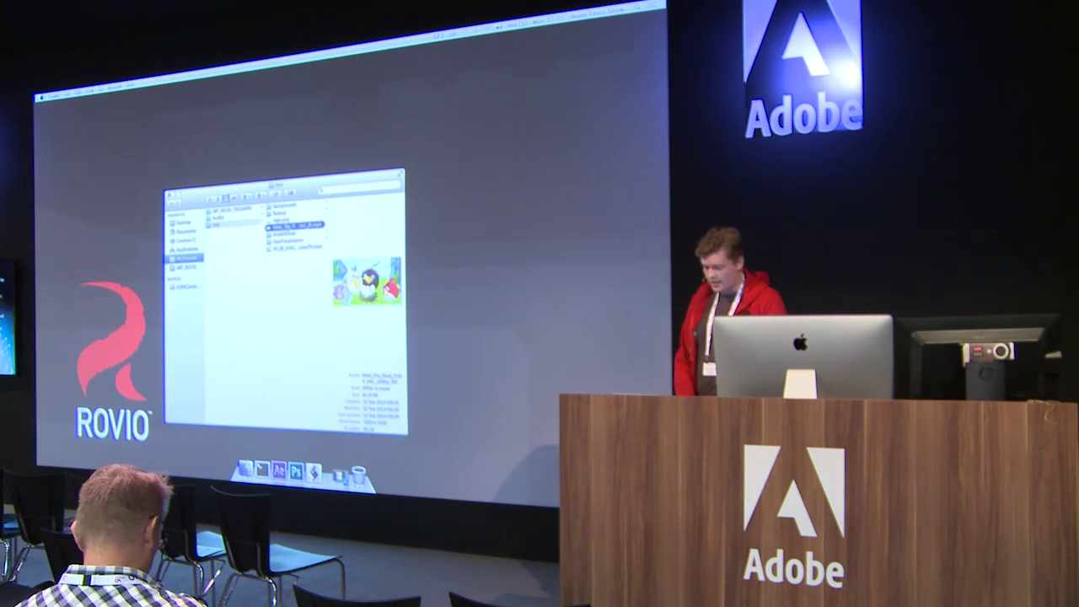
{"action": "key", "text": "Return"}
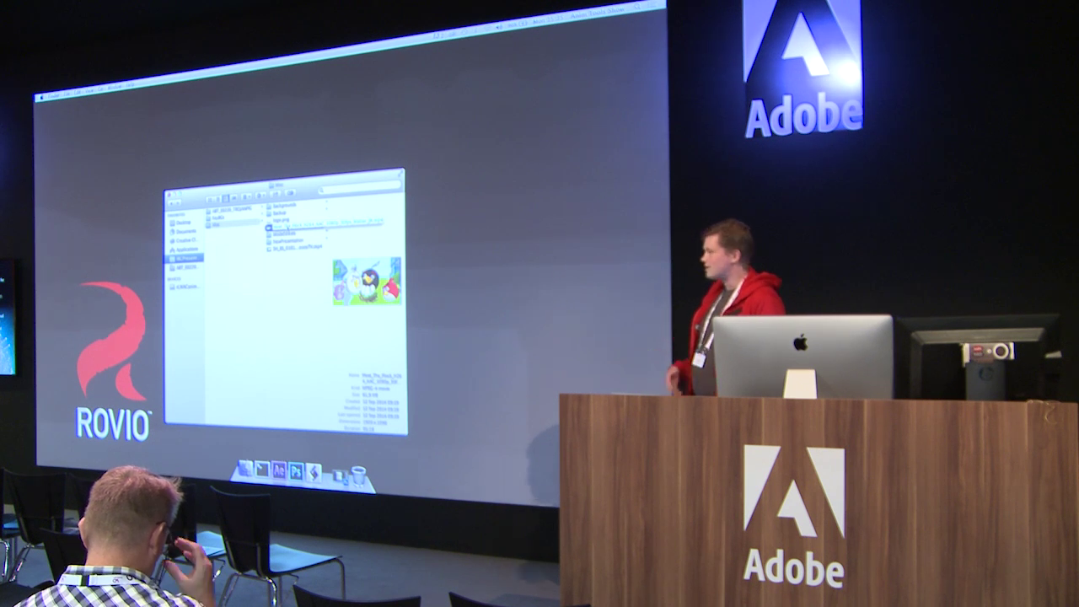
{"action": "key", "text": "Escape"}
{"action": "double_click", "coordinate": [288, 226]}
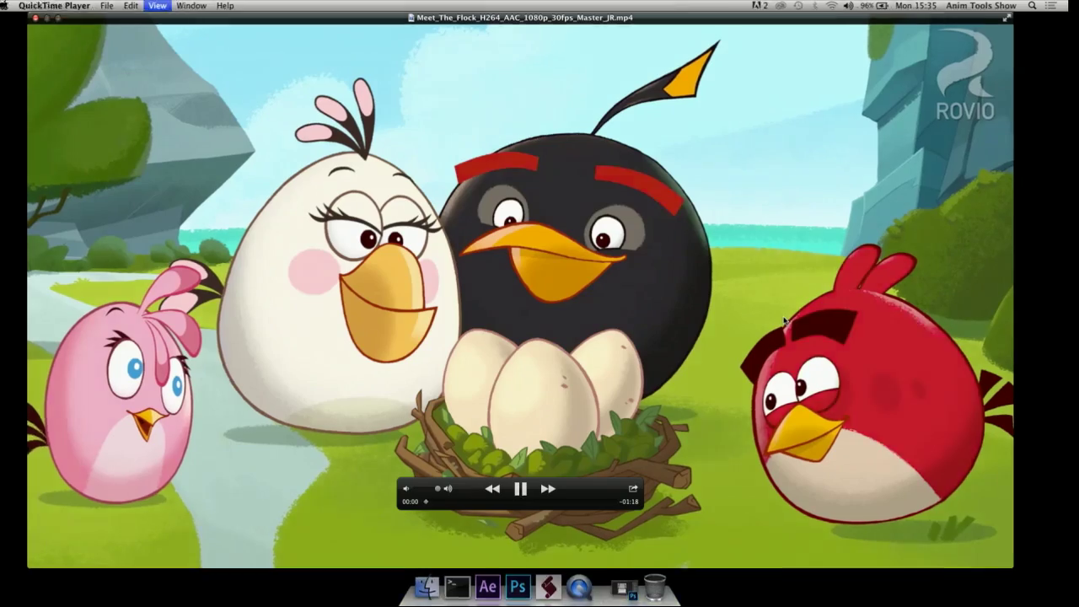
{"action": "key", "text": "super+f"}
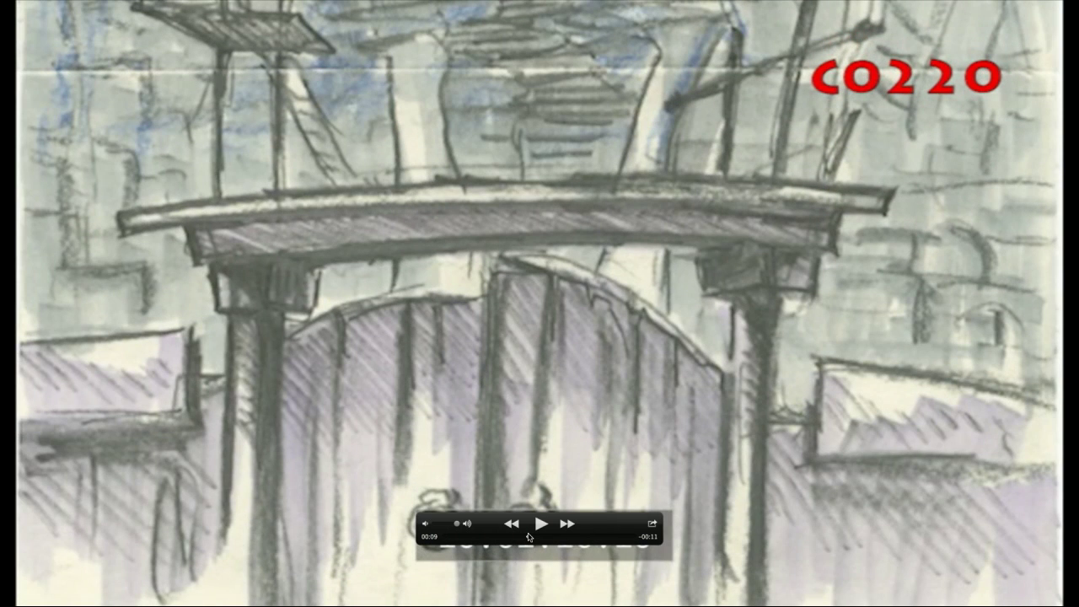
Exit full screen and close the C0220 storyboard movie in QuickTime Player
{"action": "key", "text": "Escape"}
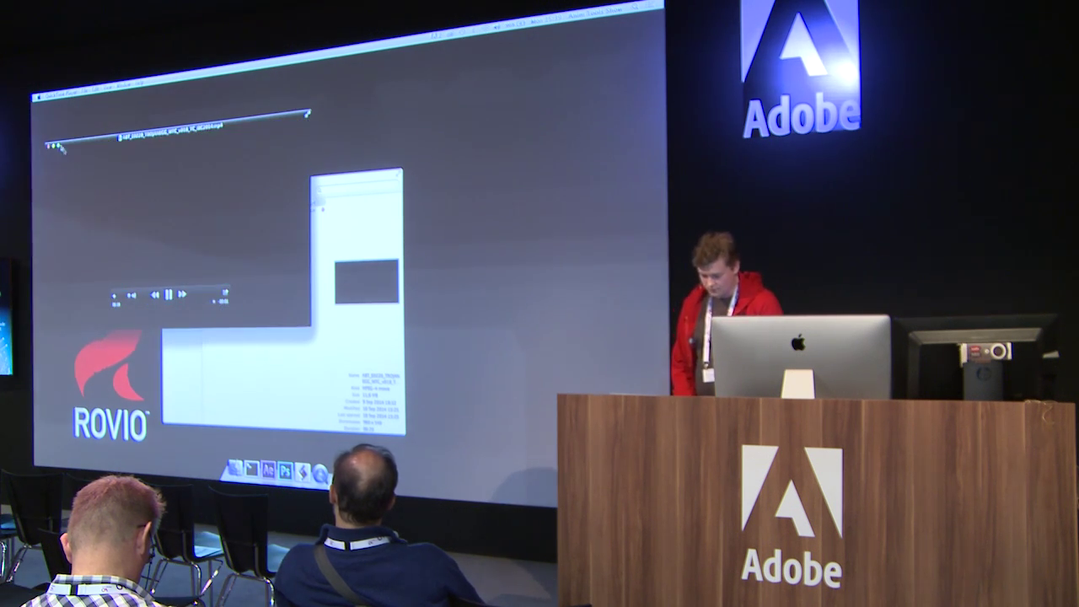
{"action": "left_click", "coordinate": [48, 145]}
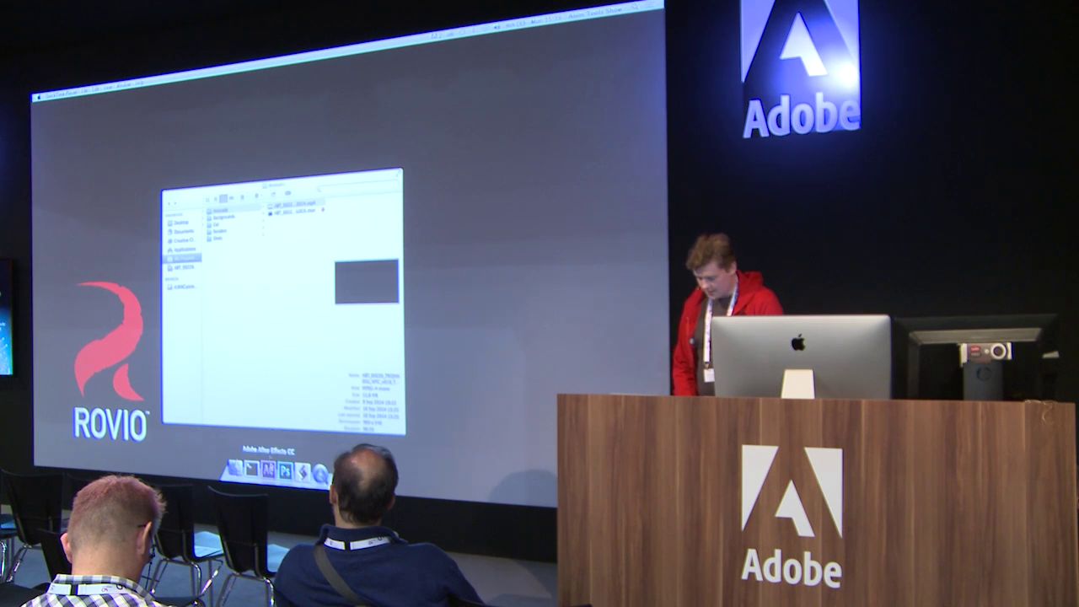
Show the RovioTools panel in Photoshop, then switch to the empty After Effects project
{"action": "left_click", "coordinate": [283, 468]}
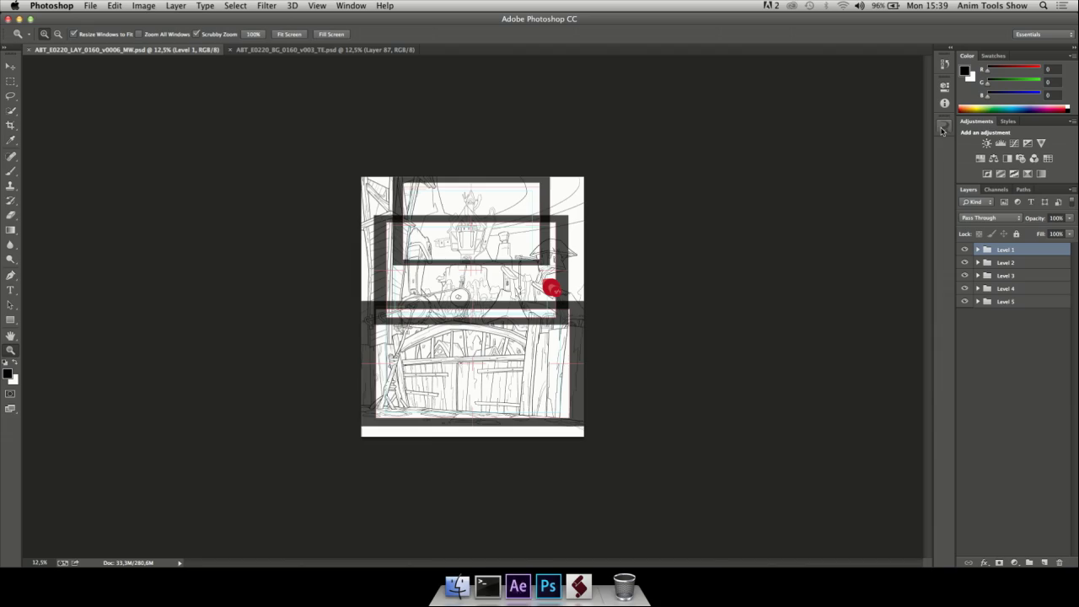
{"action": "left_click", "coordinate": [943, 129]}
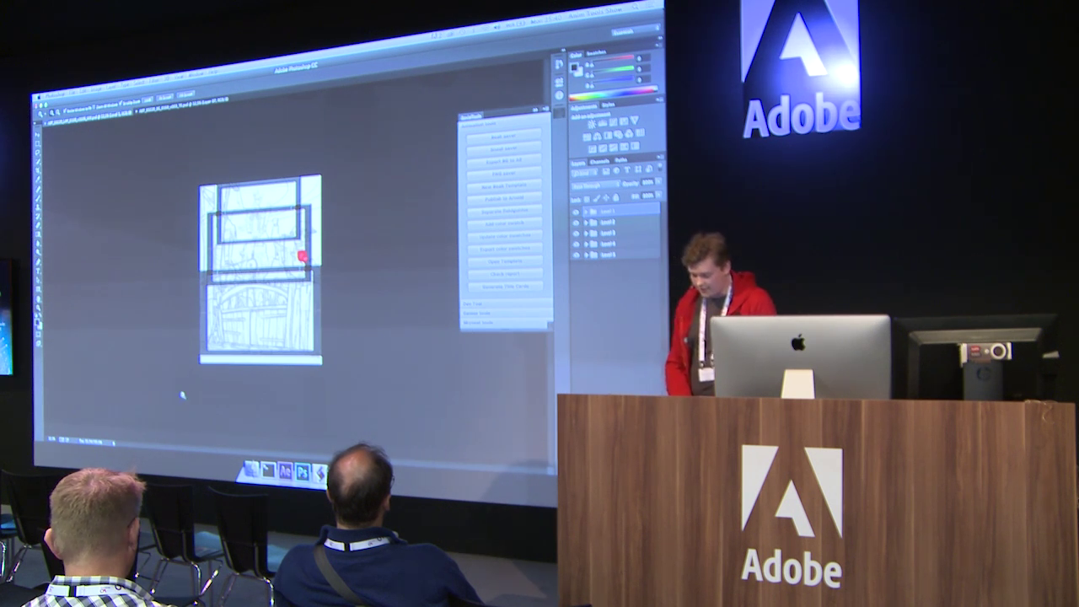
{"action": "key", "text": "super+Tab"}
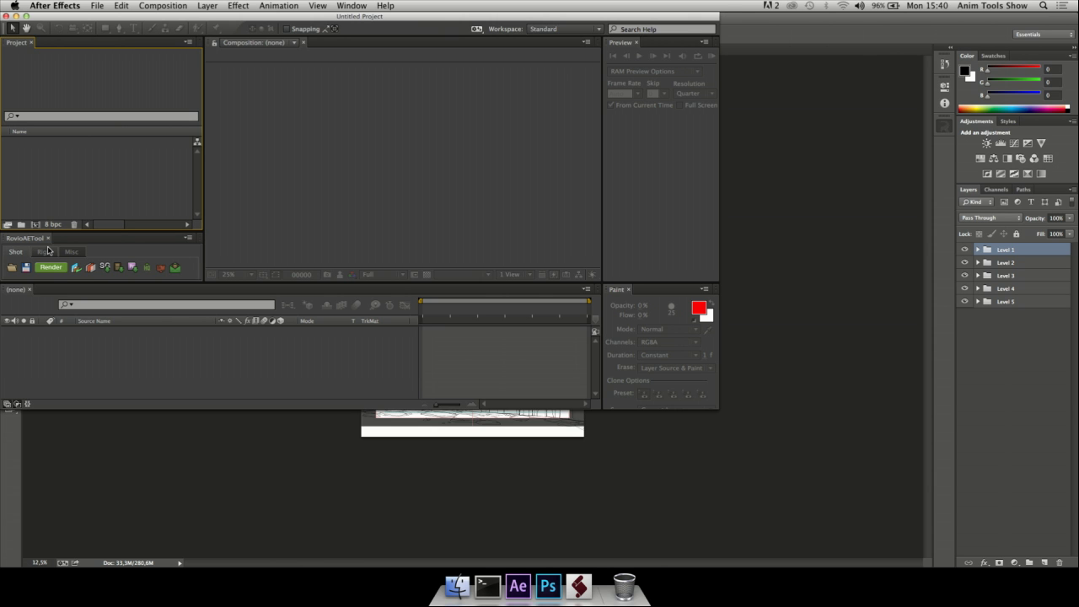
Bring Photoshop forward and zoom in on the layout drawing
{"action": "left_click", "coordinate": [837, 259]}
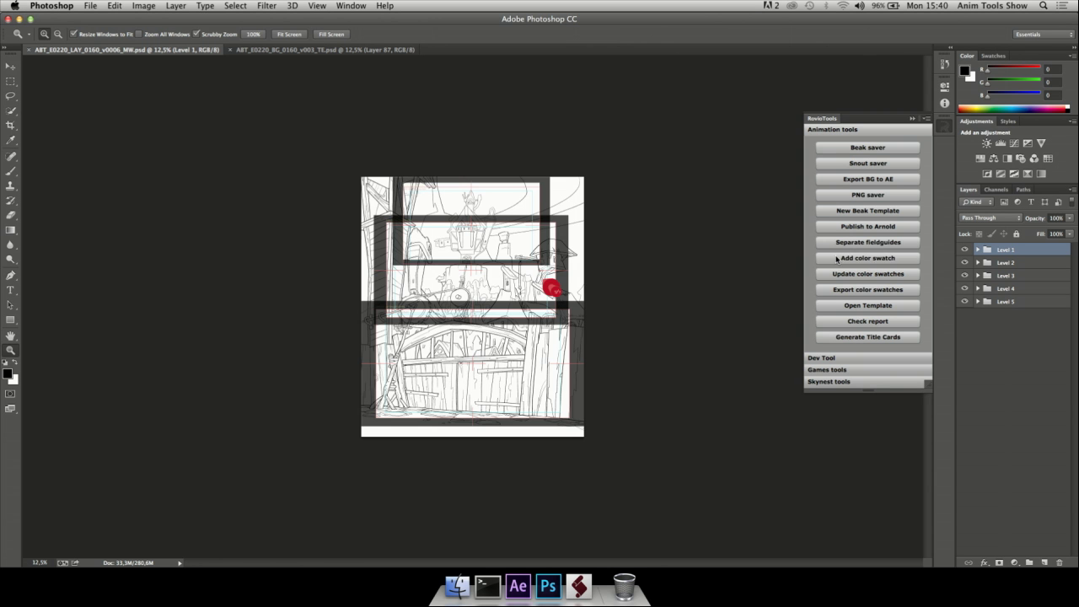
{"action": "left_click", "coordinate": [462, 340]}
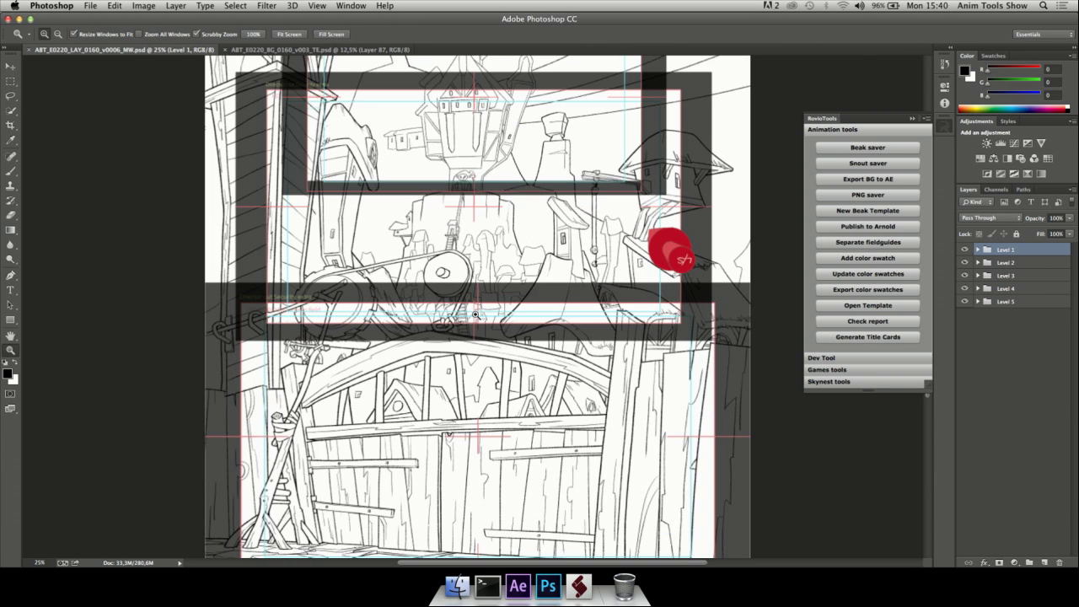
{"action": "key", "text": "super+equal"}
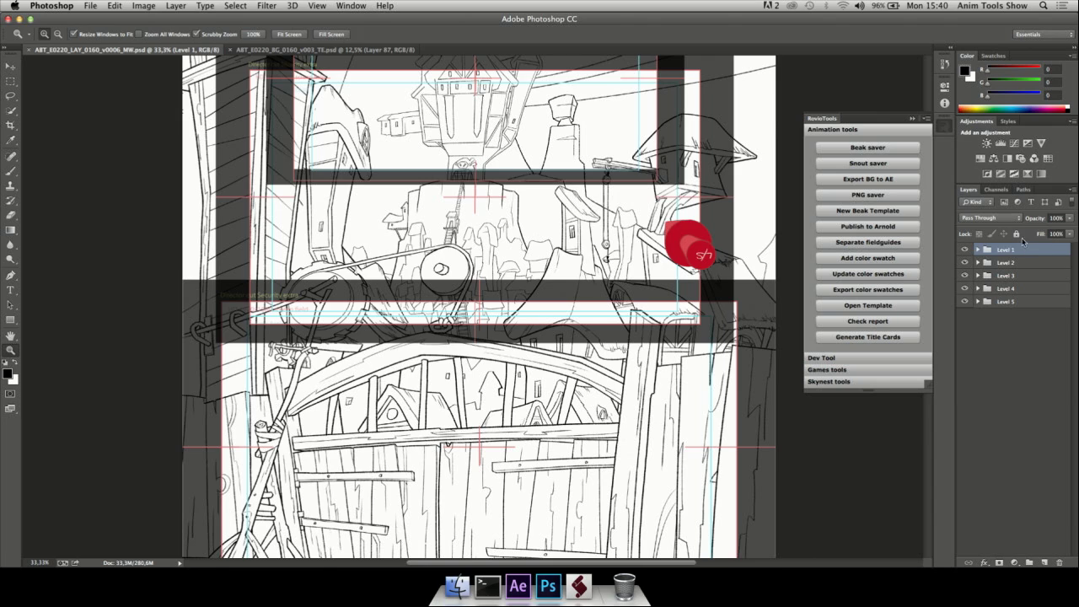
Toggle the Level 1–5 groups to view each level alone, then show all five again
{"action": "left_click", "coordinate": [965, 251]}
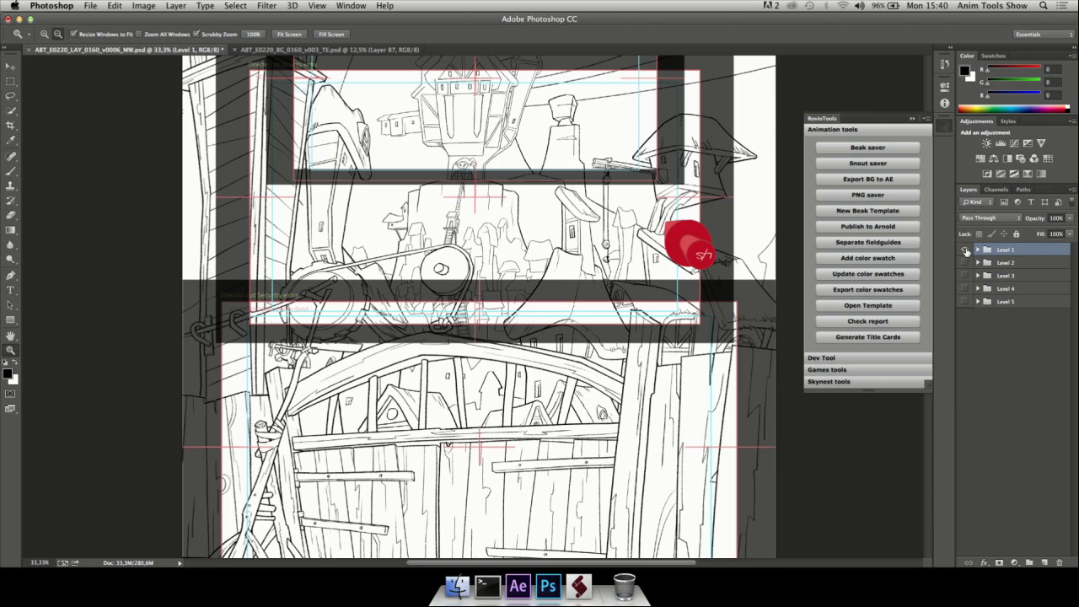
{"action": "left_click", "coordinate": [964, 263]}
{"action": "left_click", "coordinate": [965, 277]}
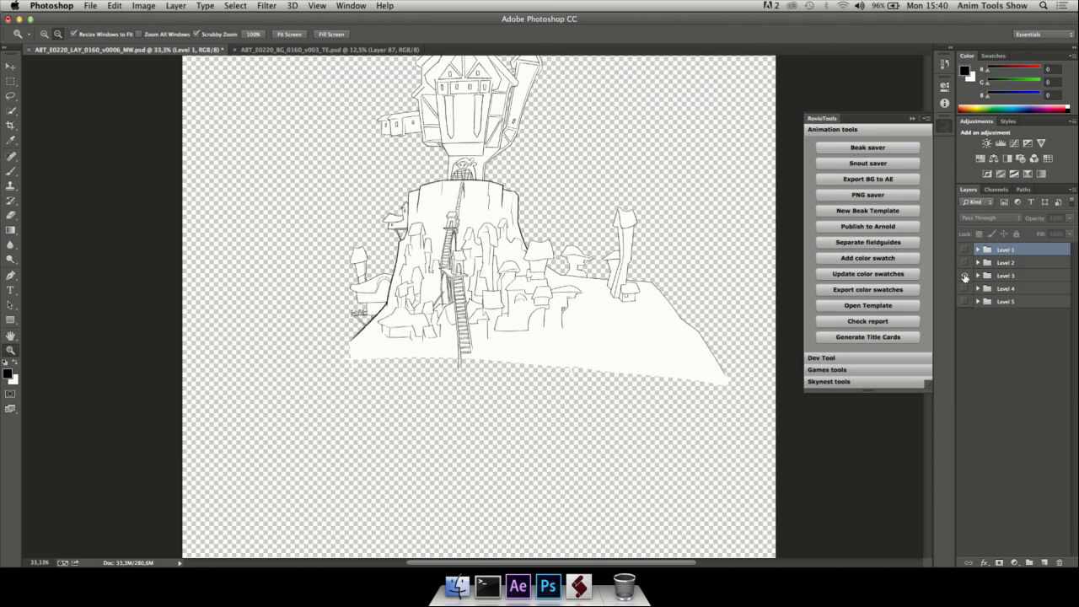
{"action": "left_click", "coordinate": [965, 289]}
{"action": "left_click", "coordinate": [963, 308]}
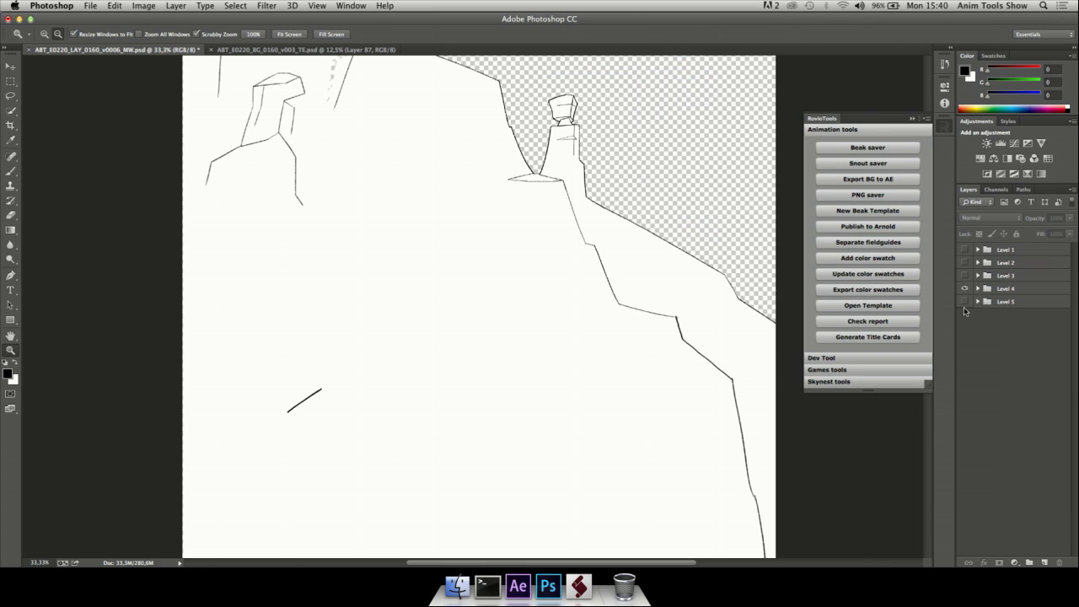
{"action": "left_click", "coordinate": [965, 303]}
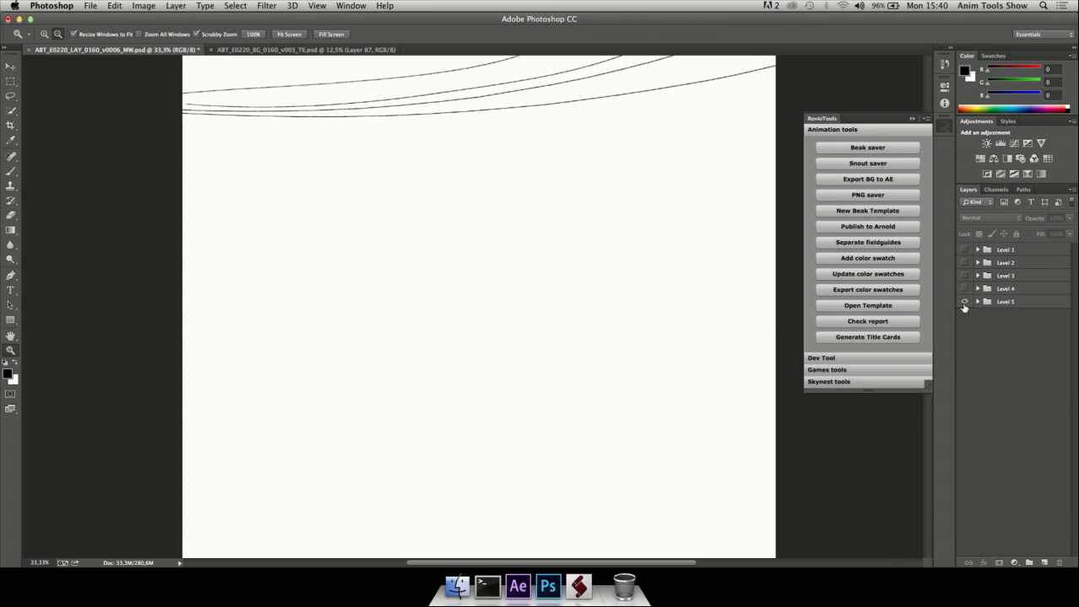
{"action": "left_click", "coordinate": [965, 262]}
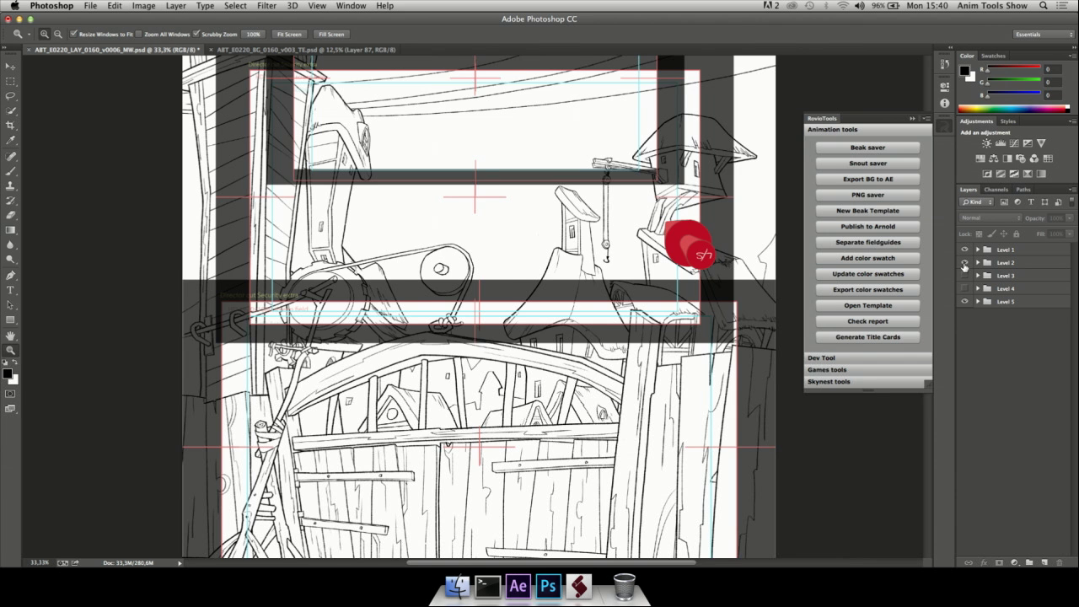
{"action": "left_click", "coordinate": [964, 275]}
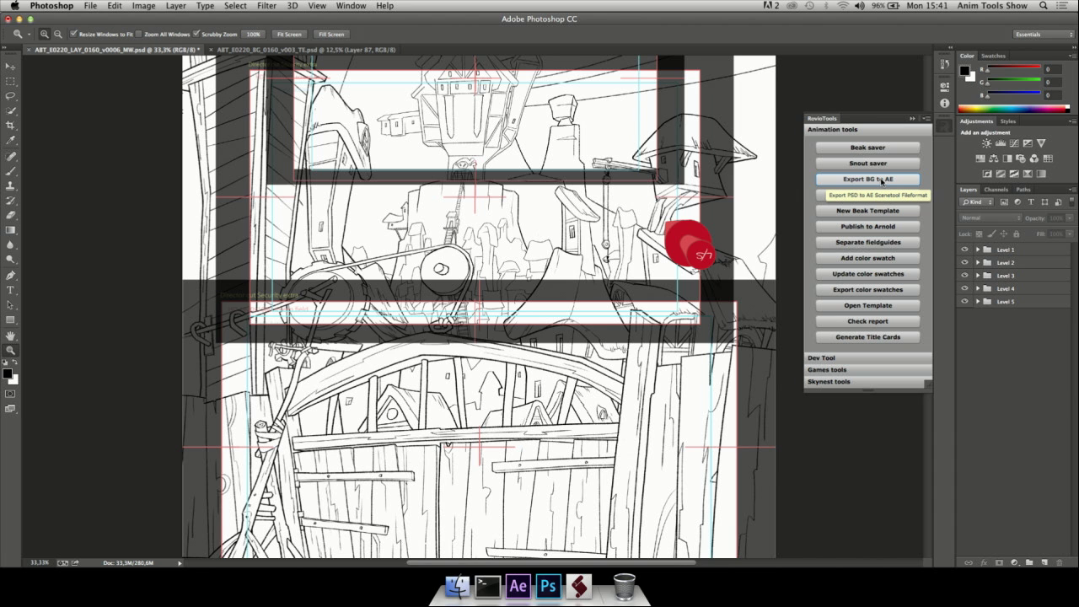
{"action": "left_click", "coordinate": [882, 179]}
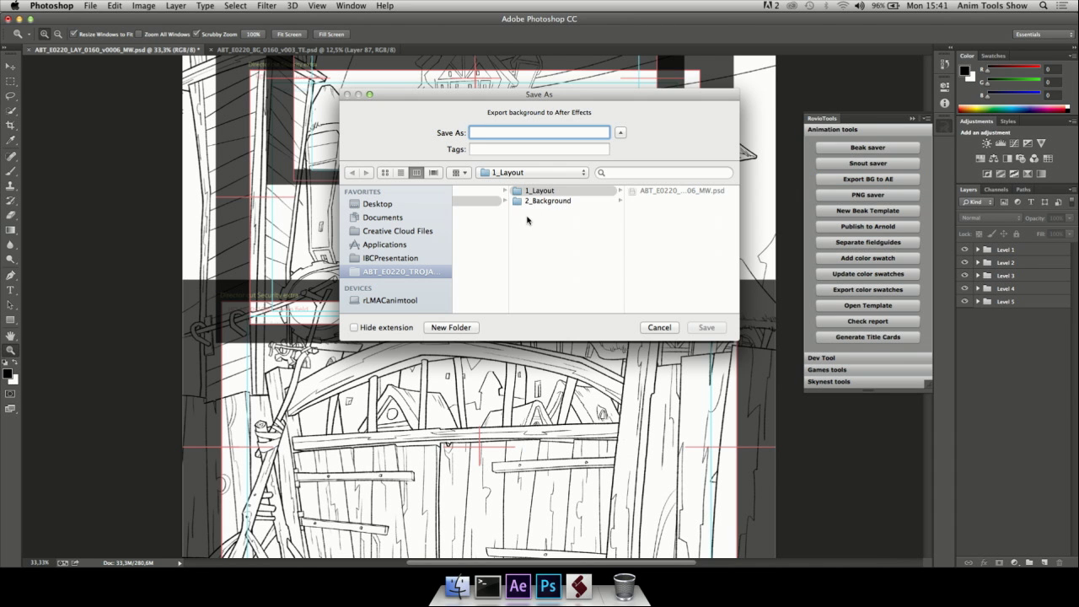
Save the background export into Publish > 1_Layout > ABT_E0220_BG_0160
{"action": "scroll", "coordinate": [527, 220], "scroll_direction": "left", "scroll_amount": 3}
{"action": "left_click", "coordinate": [506, 191]}
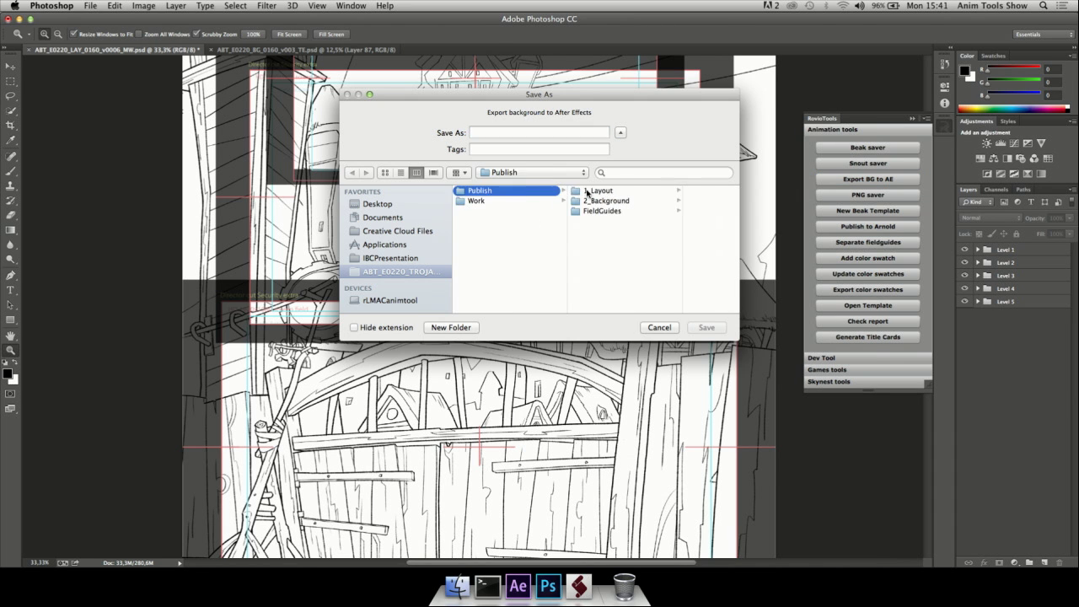
{"action": "left_click", "coordinate": [587, 192]}
{"action": "left_click", "coordinate": [661, 190]}
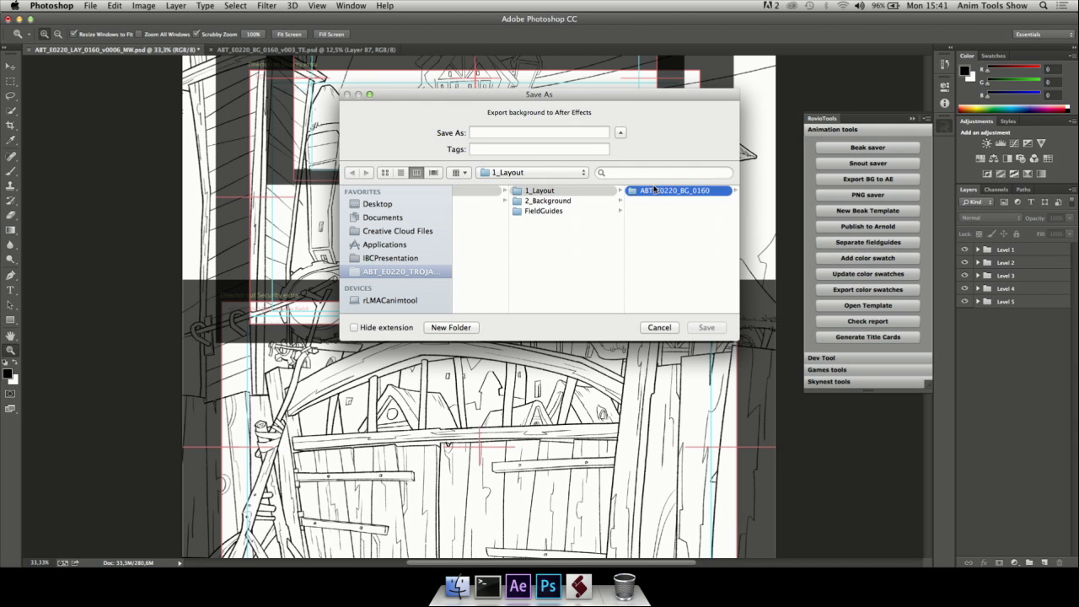
{"action": "left_click", "coordinate": [534, 134]}
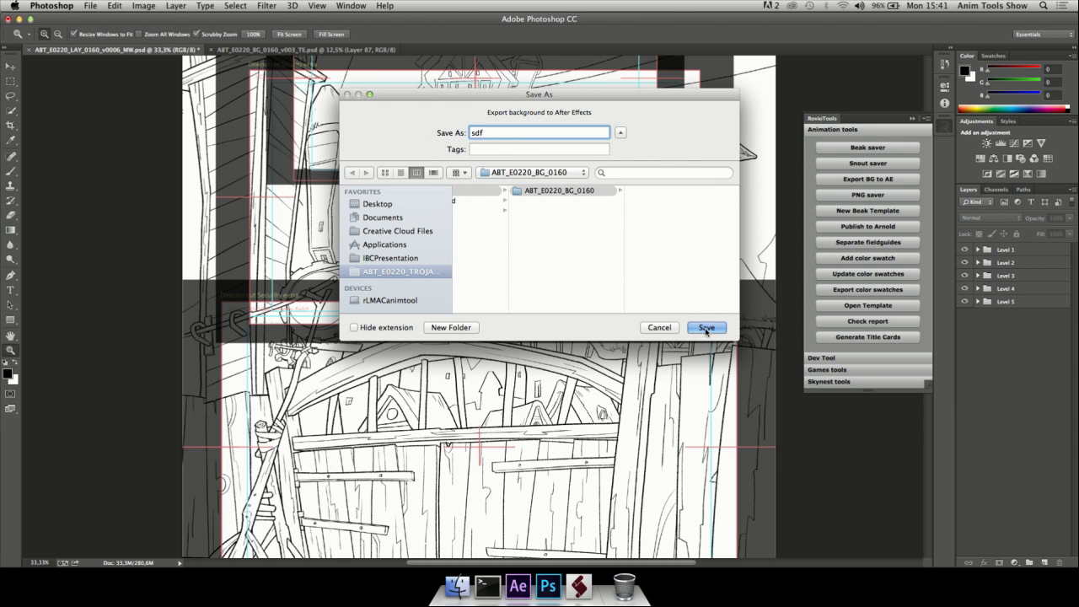
{"action": "left_click", "coordinate": [706, 328]}
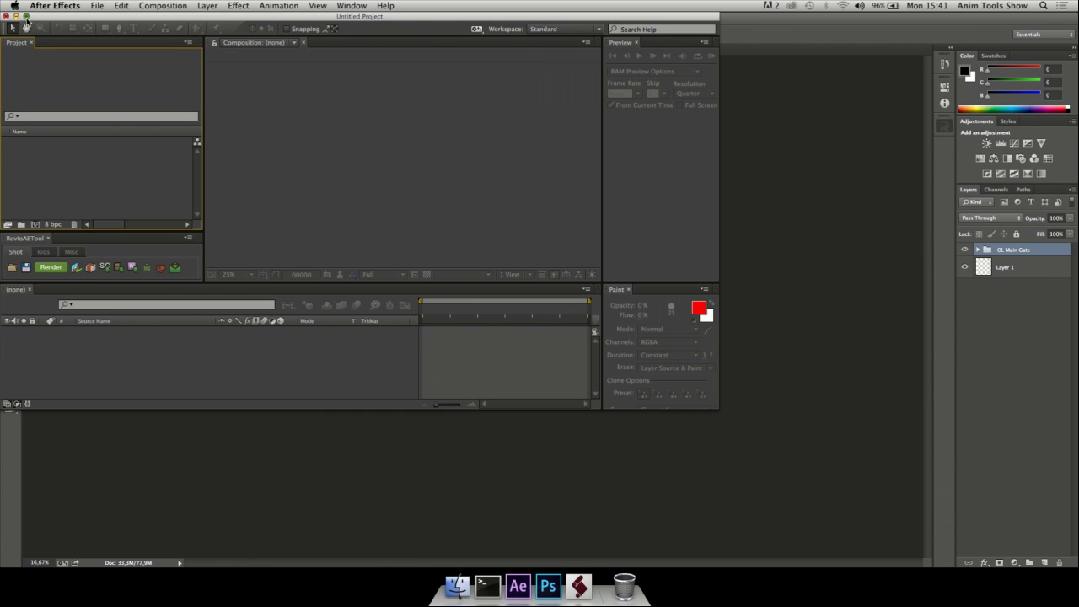
Maximize After Effects and open ABT_E0220_TEMPLATE_24fps from the recent projects list
{"action": "left_click", "coordinate": [26, 16]}
{"action": "left_click", "coordinate": [98, 8]}
{"action": "mouse_move", "coordinate": [154, 40]}
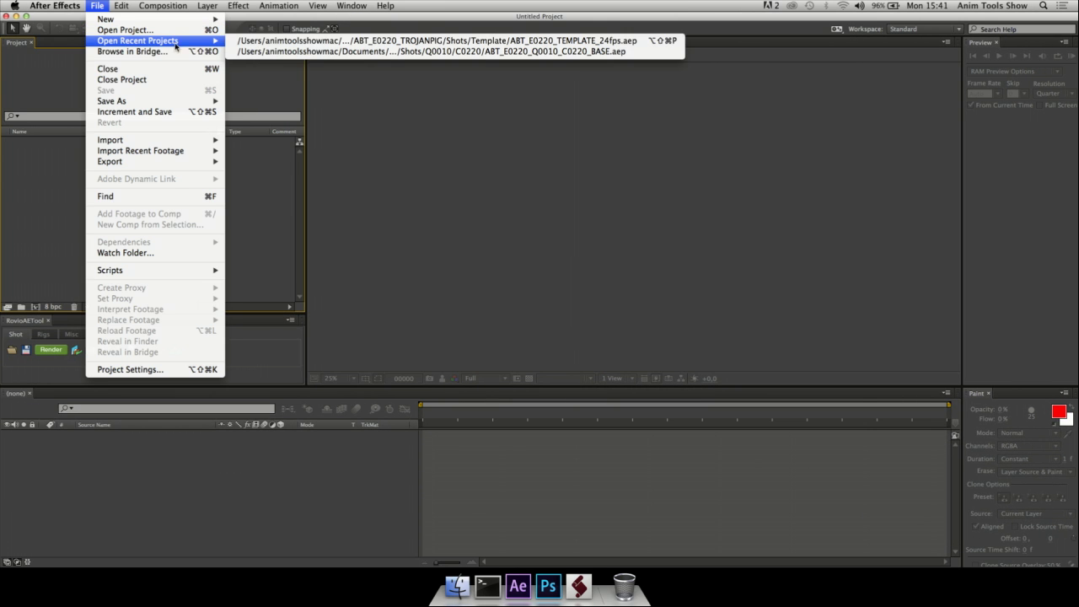
{"action": "left_click", "coordinate": [281, 42]}
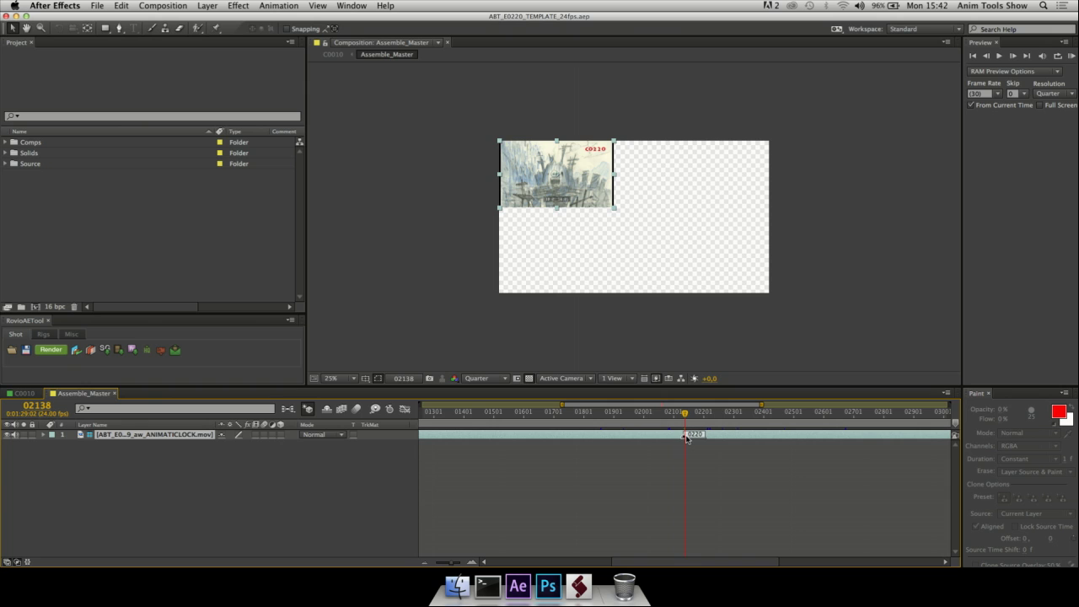
Switch the RovioAETool panel from its Misc tools back to the Shot tab
{"action": "left_click", "coordinate": [72, 334]}
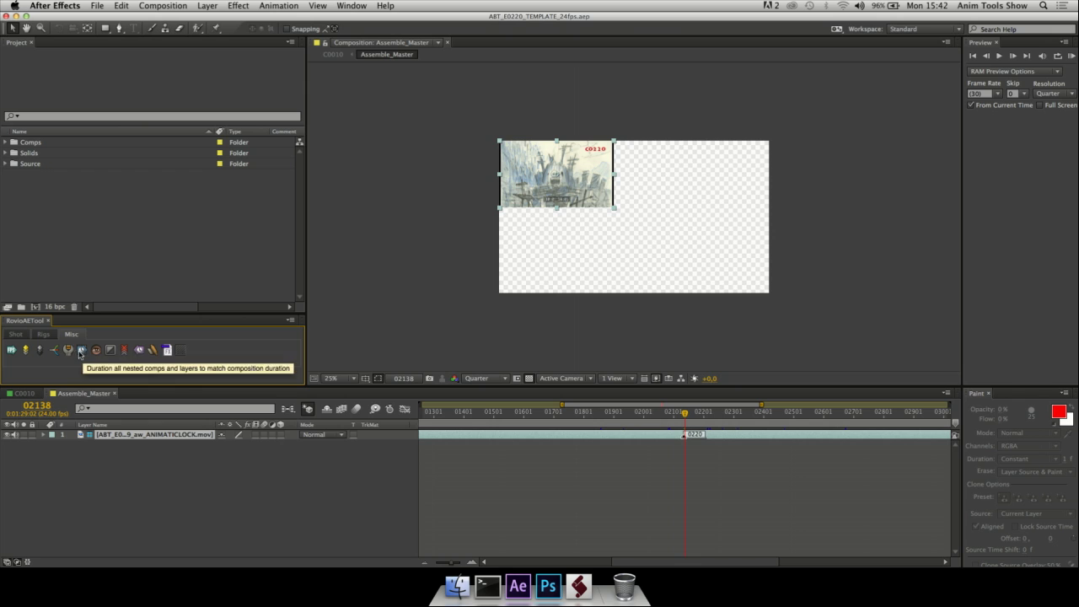
{"action": "left_click", "coordinate": [83, 354]}
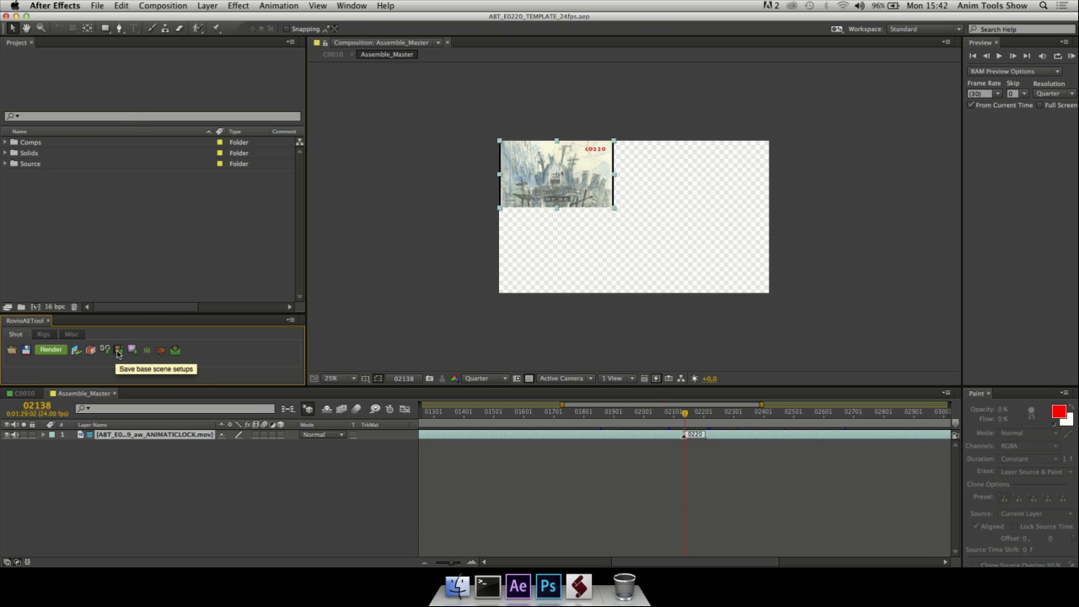
{"action": "left_click", "coordinate": [97, 5]}
Open ABT_E0220_Q0010_C0220_BASE.aep from the Q0010 > C0220 folder
{"action": "left_click", "coordinate": [118, 33]}
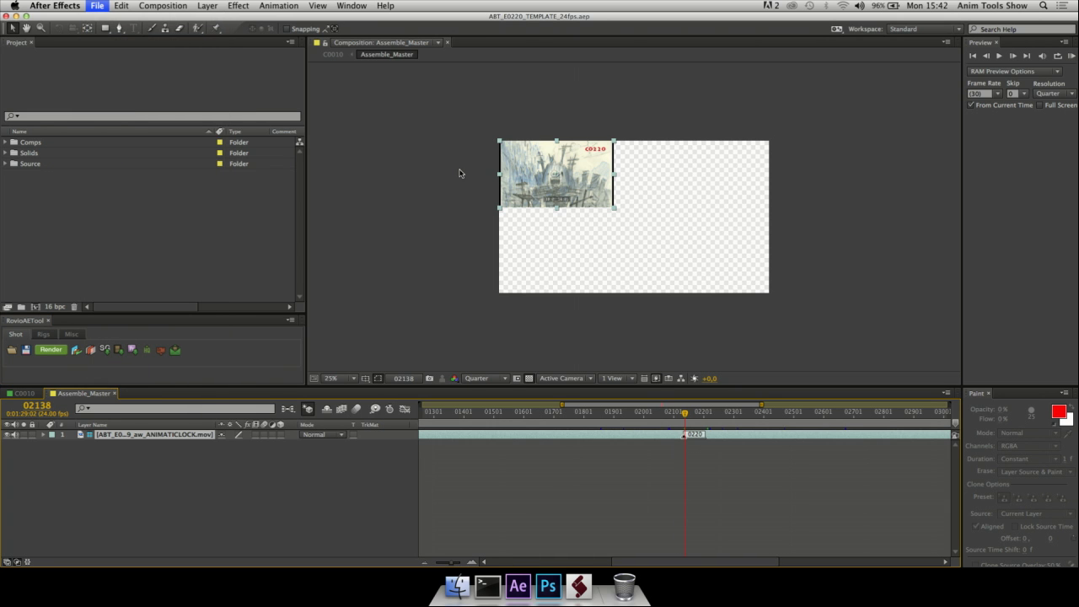
{"action": "left_click", "coordinate": [535, 132]}
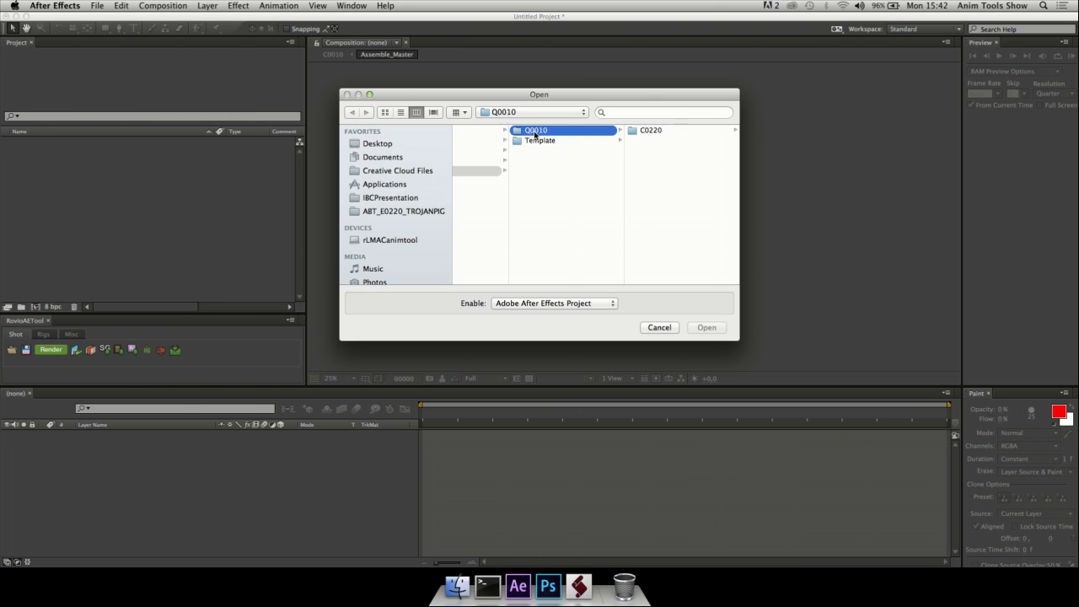
{"action": "left_click", "coordinate": [681, 132]}
{"action": "left_click", "coordinate": [696, 133]}
{"action": "left_click", "coordinate": [710, 328]}
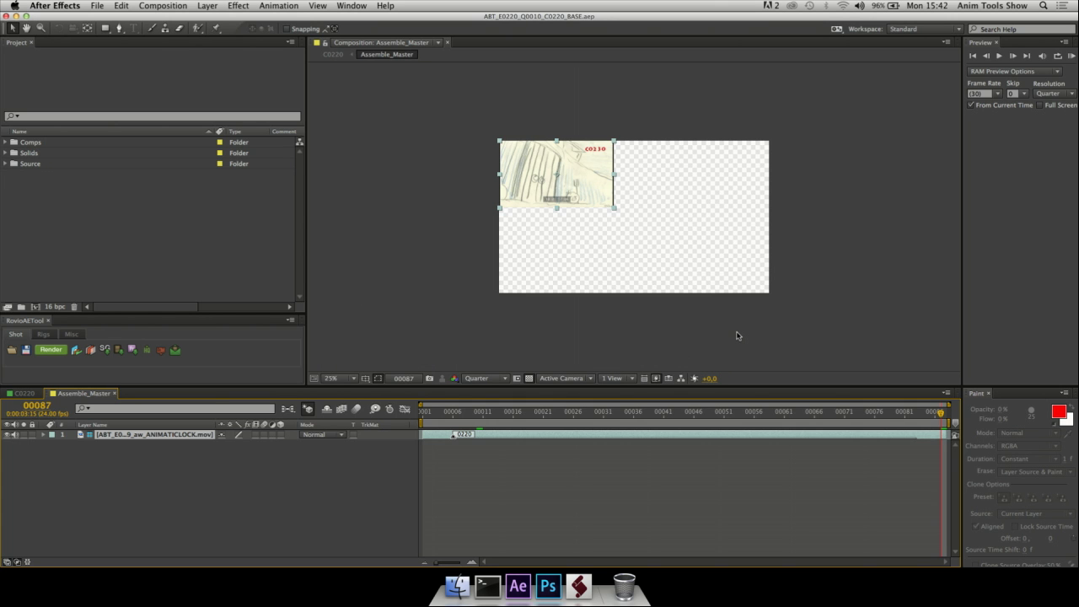
Load the background scene from Backgrounds > Publish > 1_Layout > ABT_E0220_BG_0160 using Layer_ID184.png
{"action": "left_click", "coordinate": [549, 584]}
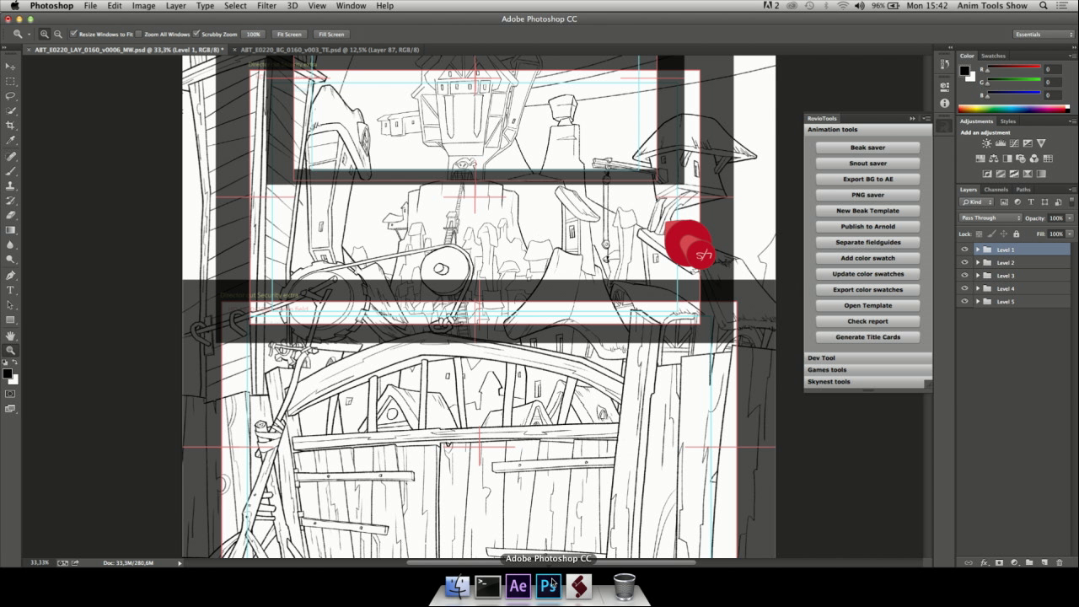
{"action": "left_click", "coordinate": [519, 587]}
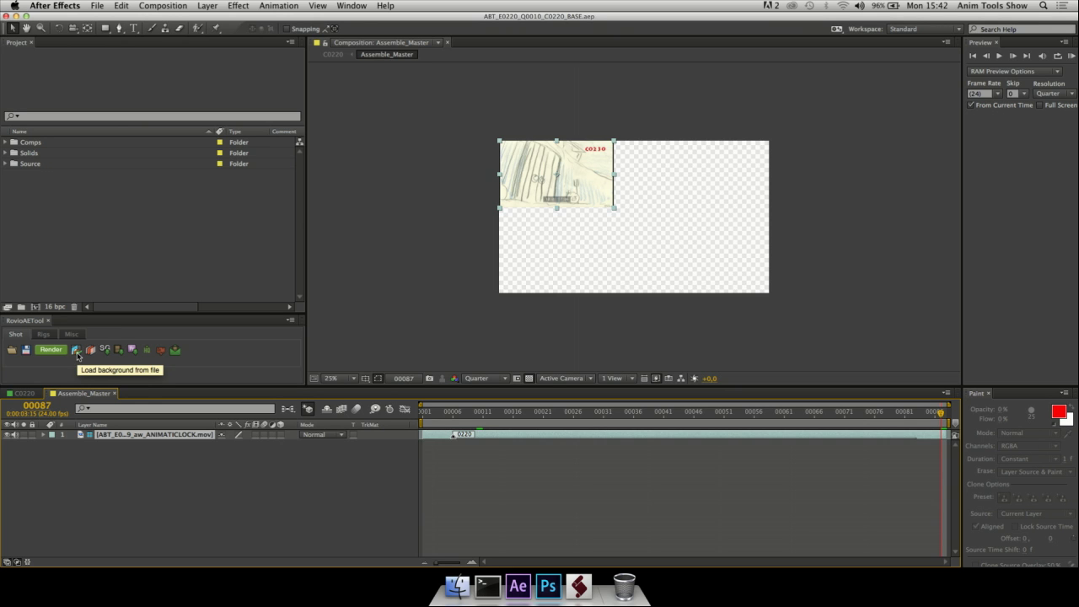
{"action": "left_click", "coordinate": [77, 351]}
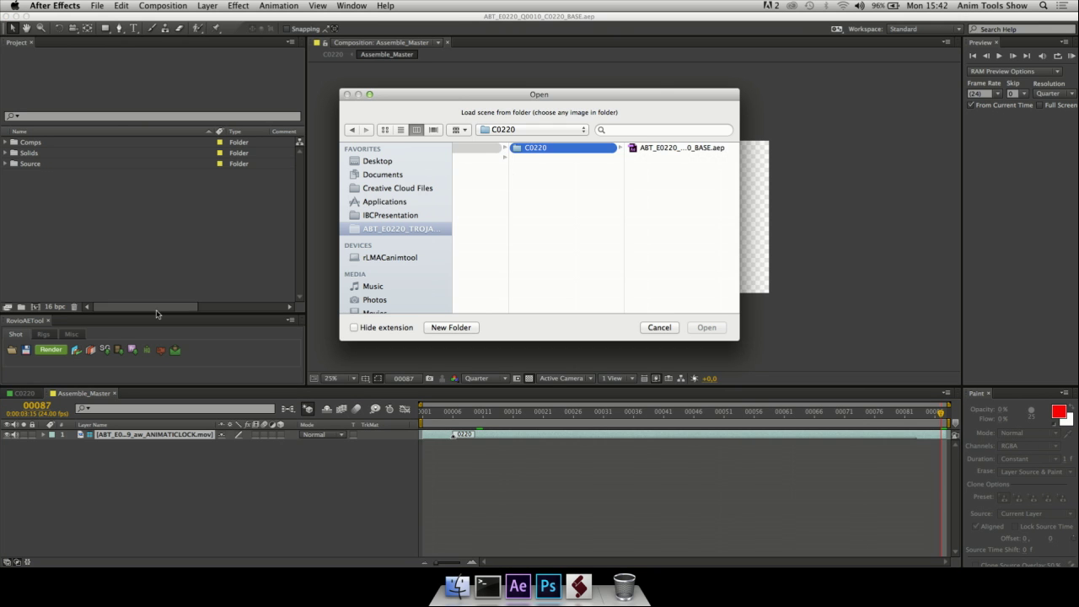
{"action": "scroll", "coordinate": [498, 167], "scroll_direction": "left", "scroll_amount": 3}
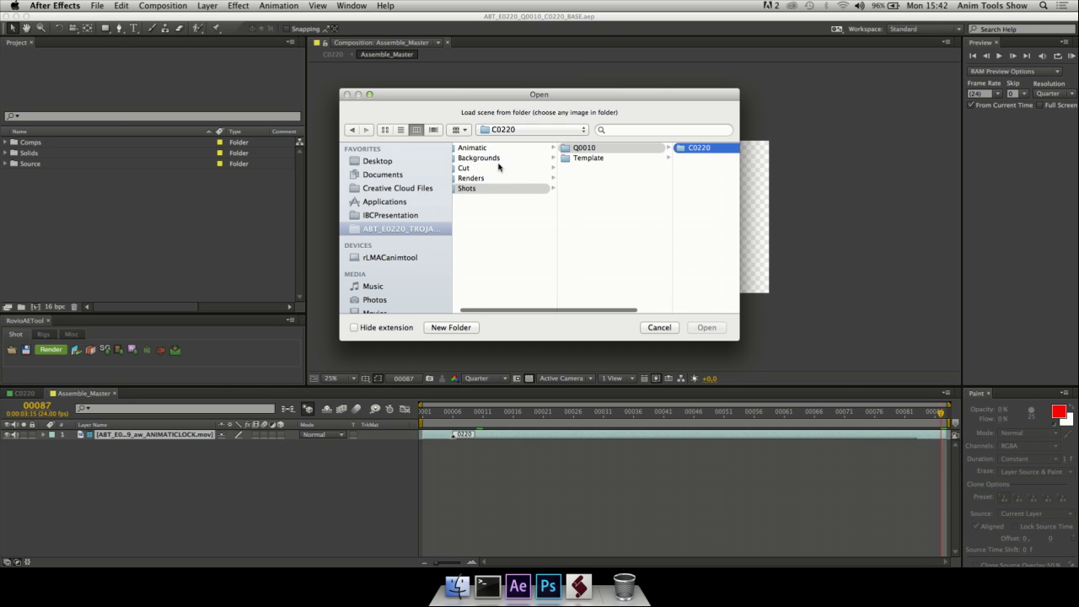
{"action": "left_click", "coordinate": [489, 160]}
{"action": "left_click", "coordinate": [621, 150]}
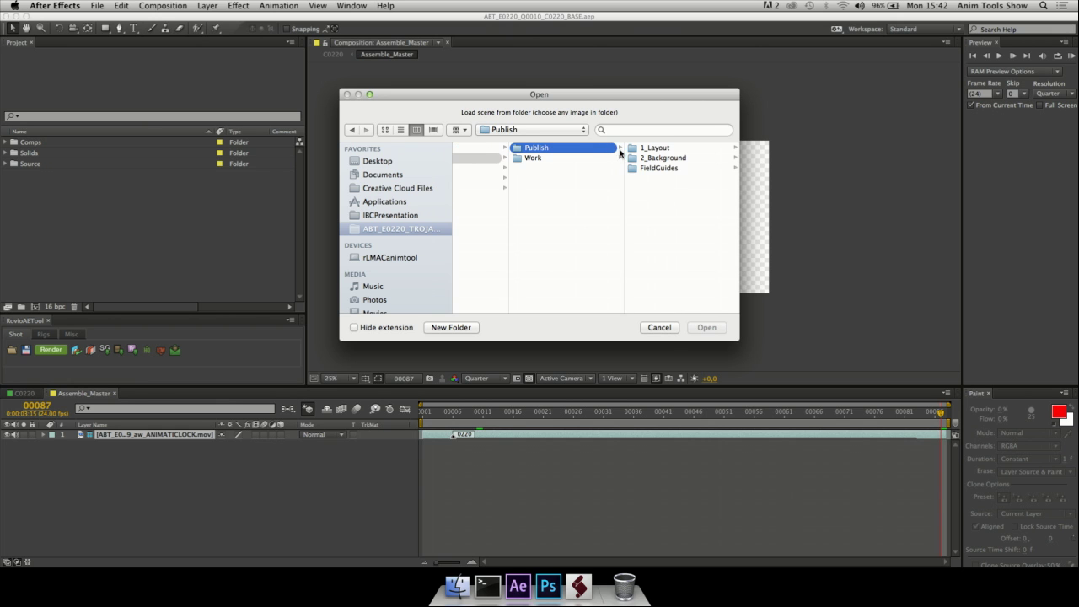
{"action": "left_click", "coordinate": [661, 152]}
{"action": "left_click", "coordinate": [673, 150]}
{"action": "left_click", "coordinate": [675, 148]}
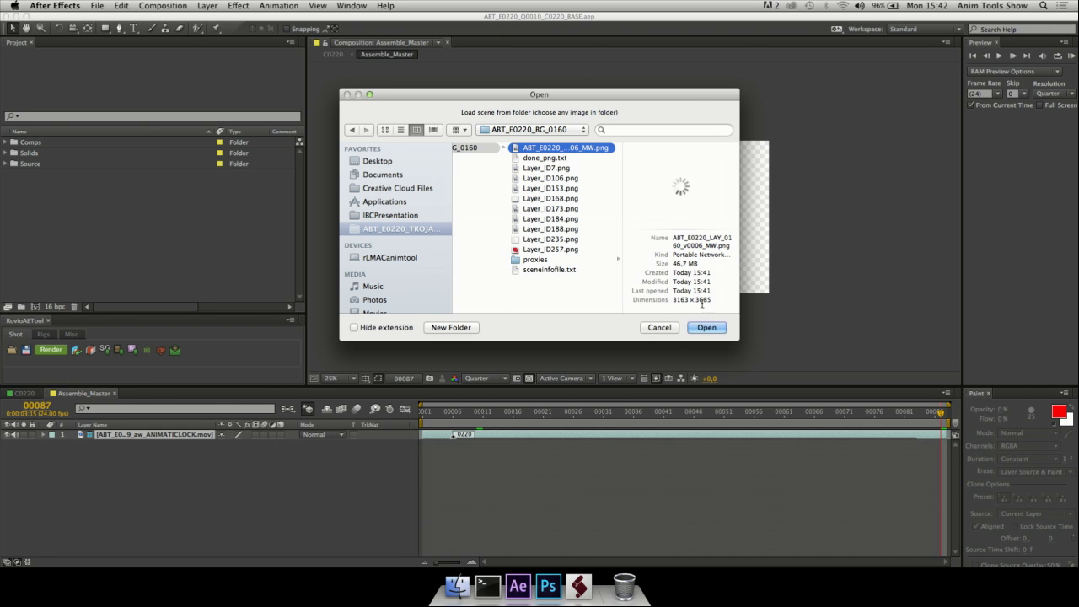
{"action": "key", "text": "Down"}
{"action": "key", "text": "Down"}
{"action": "key", "text": "Down"}
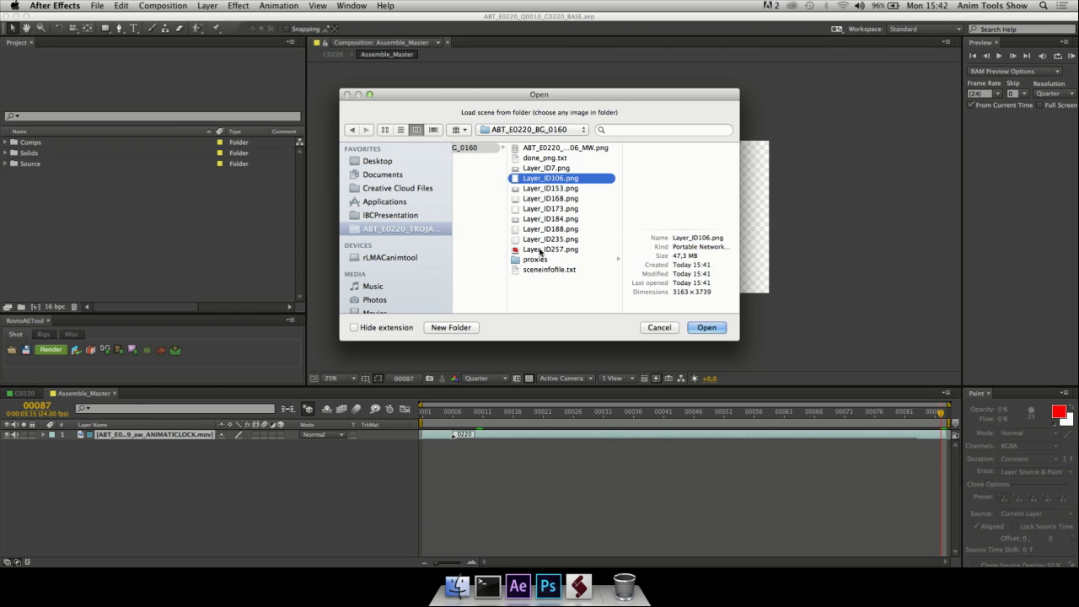
{"action": "key", "text": "Down"}
{"action": "key", "text": "Down"}
{"action": "key", "text": "Down"}
{"action": "key", "text": "Down"}
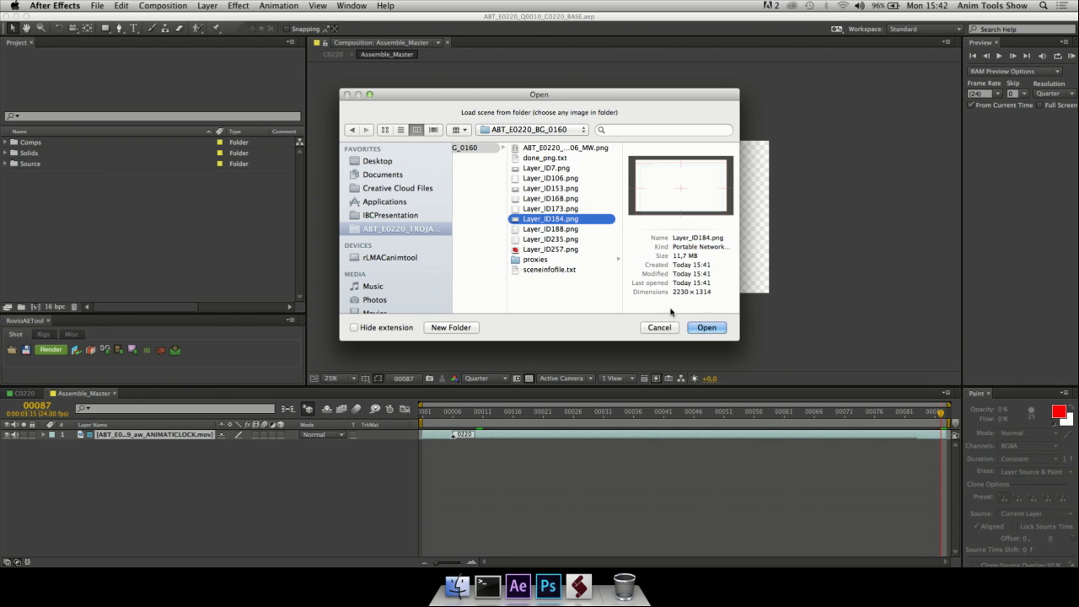
{"action": "left_click", "coordinate": [705, 332]}
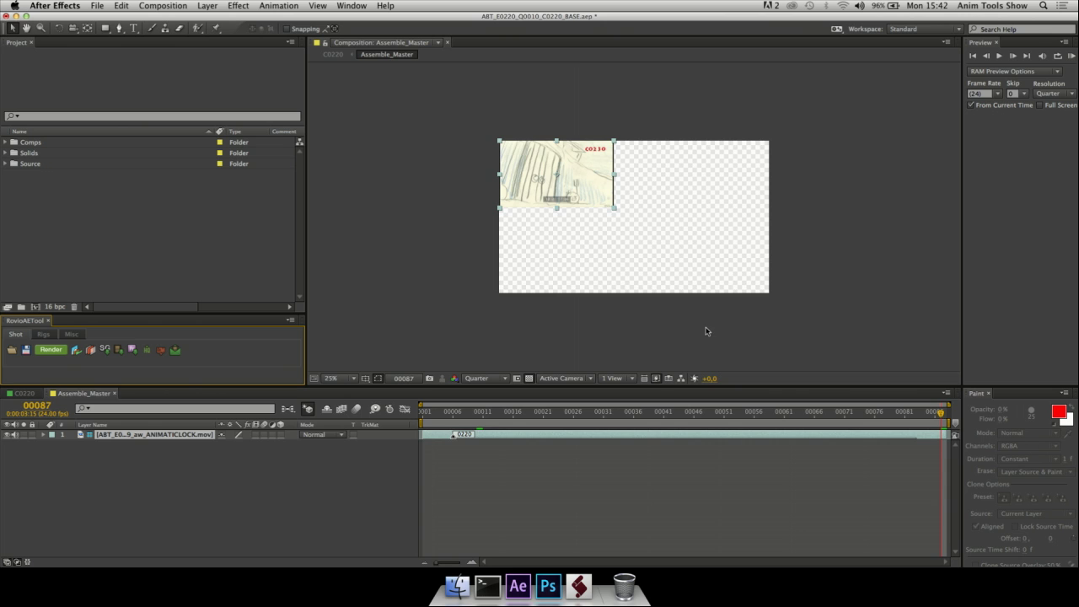
Open the ABT_E0220_BG_0160 Scene Master comp at Quarter resolution, fitted in the viewer
{"action": "left_click", "coordinate": [5, 163]}
{"action": "left_click", "coordinate": [26, 185]}
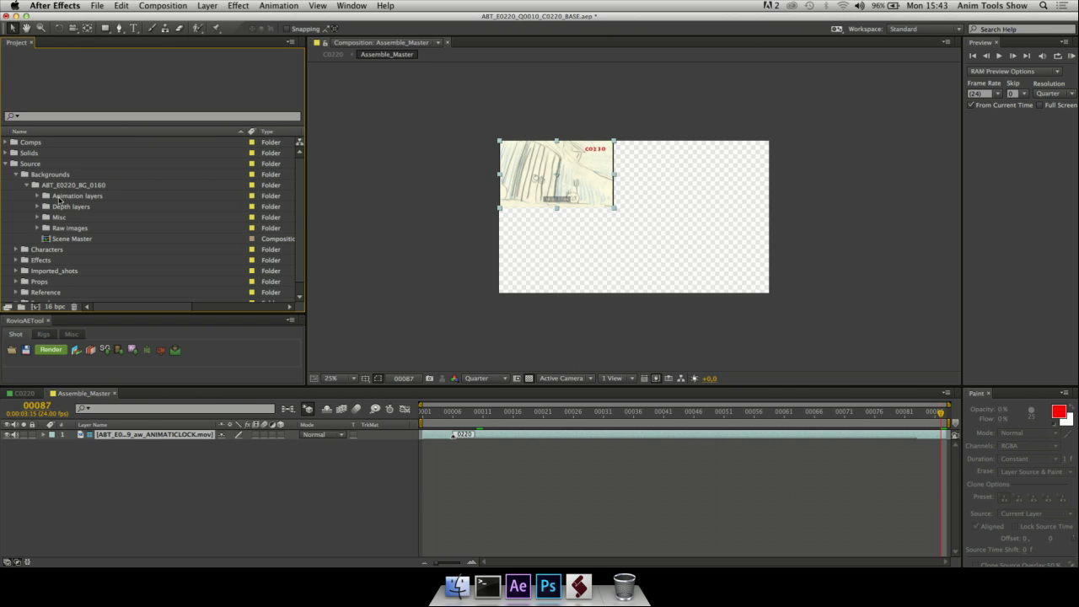
{"action": "double_click", "coordinate": [72, 239]}
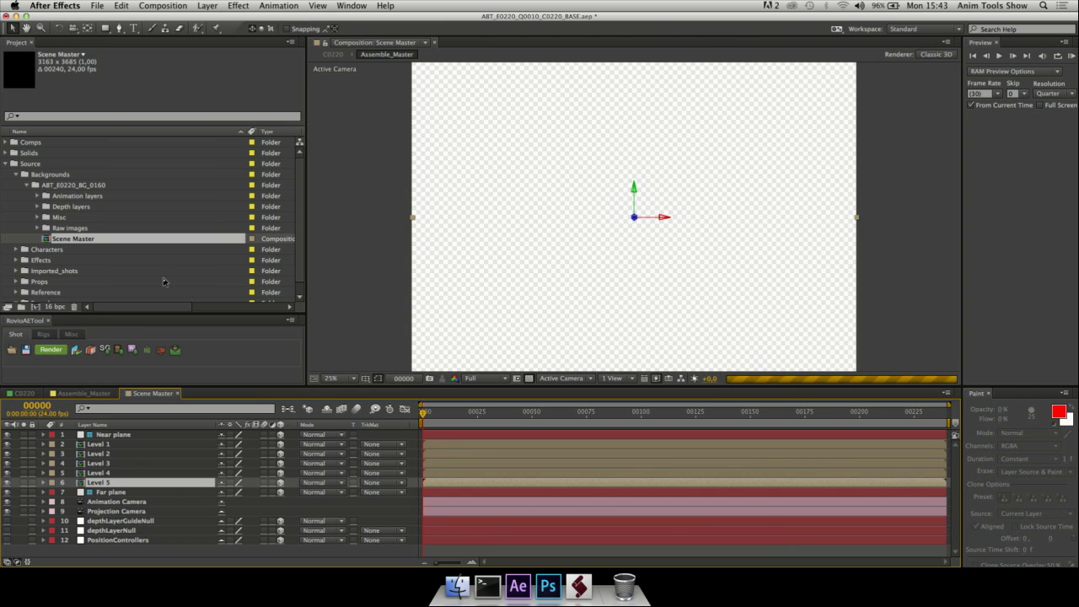
{"action": "left_click", "coordinate": [493, 379]}
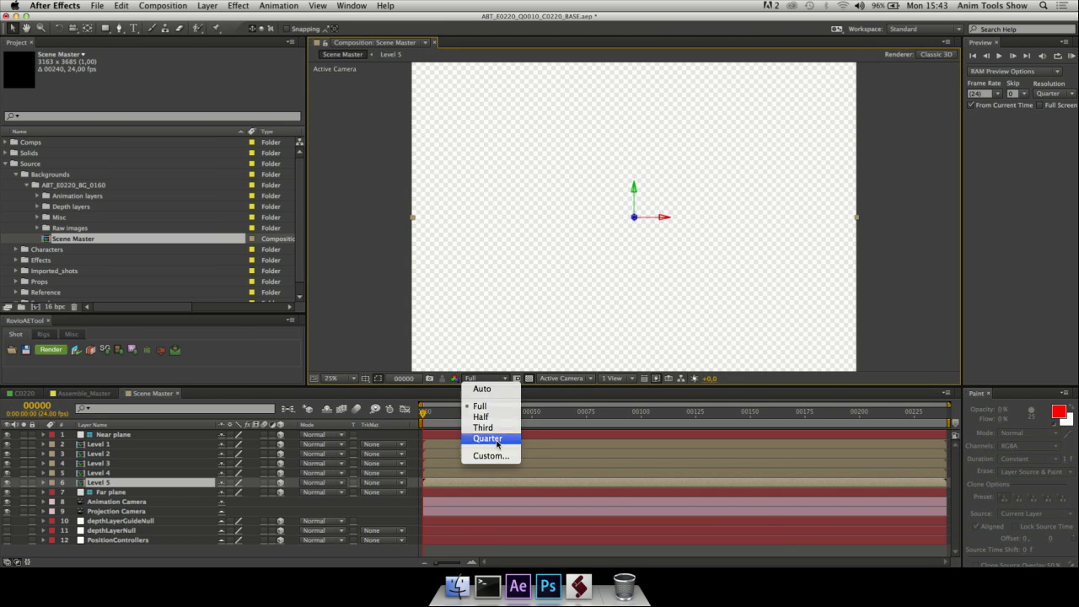
{"action": "left_click", "coordinate": [489, 440]}
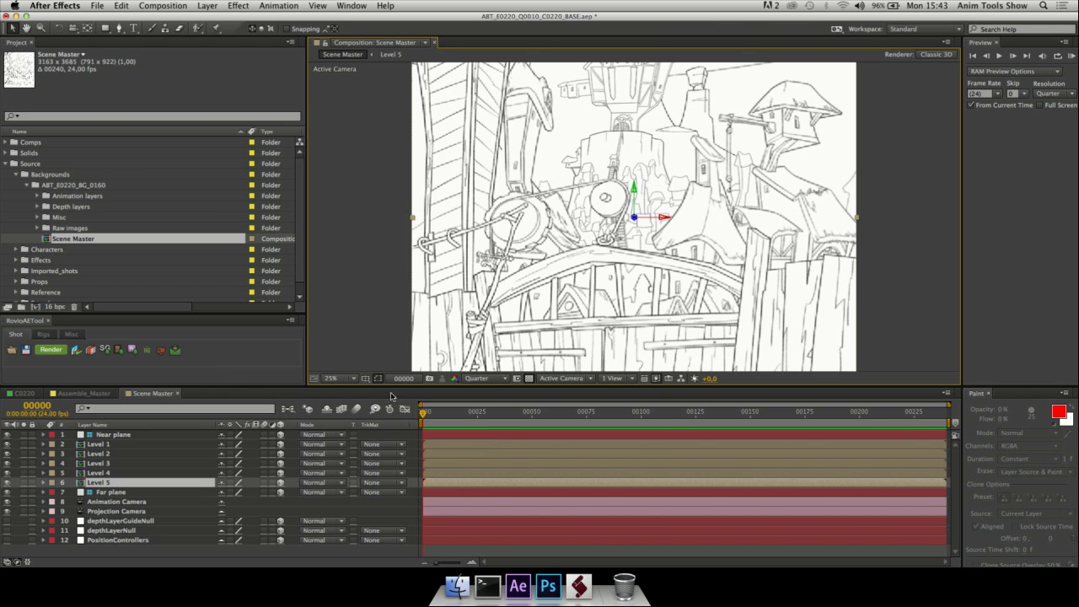
{"action": "left_click", "coordinate": [352, 379]}
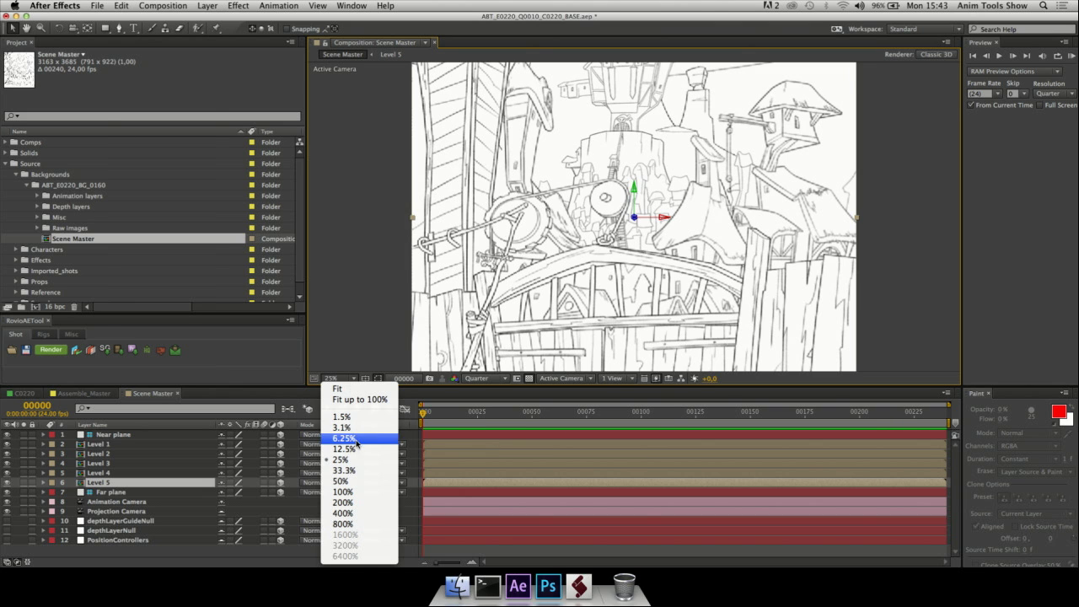
{"action": "left_click", "coordinate": [358, 399]}
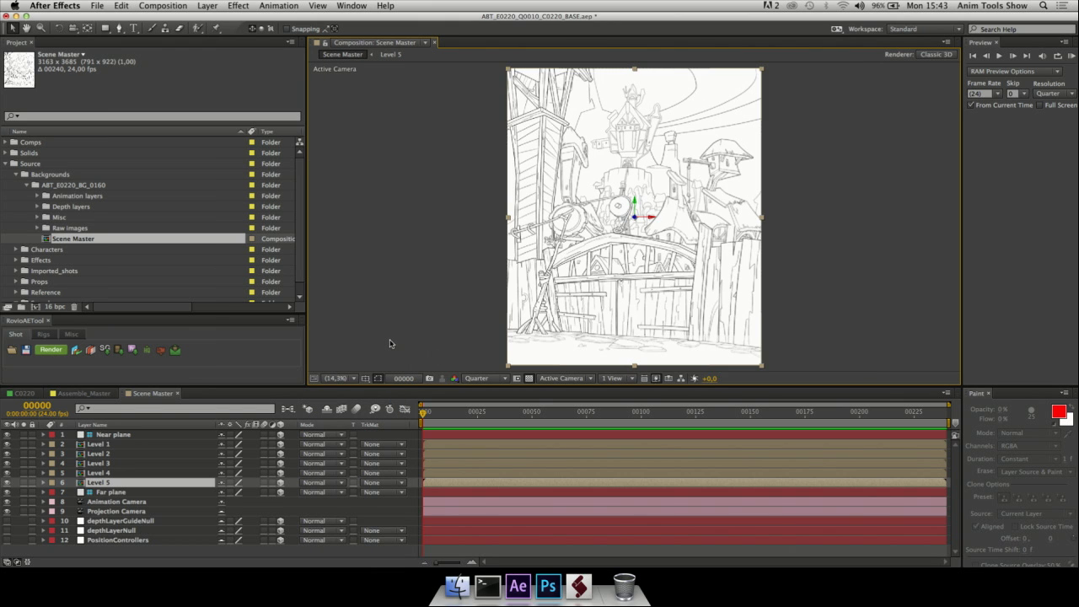
Solo Levels 5, 4, 3, 2 and 1 in turn, then restore the full layered scene
{"action": "left_click", "coordinate": [24, 482]}
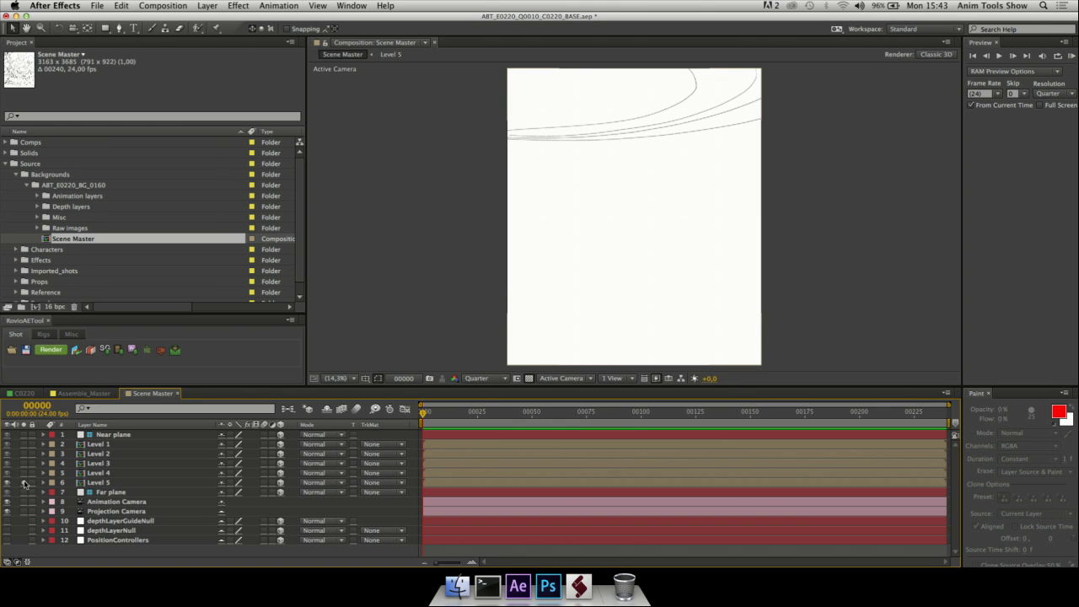
{"action": "left_click", "coordinate": [24, 482]}
{"action": "left_click", "coordinate": [23, 473]}
{"action": "left_click", "coordinate": [24, 472]}
{"action": "left_click", "coordinate": [24, 463]}
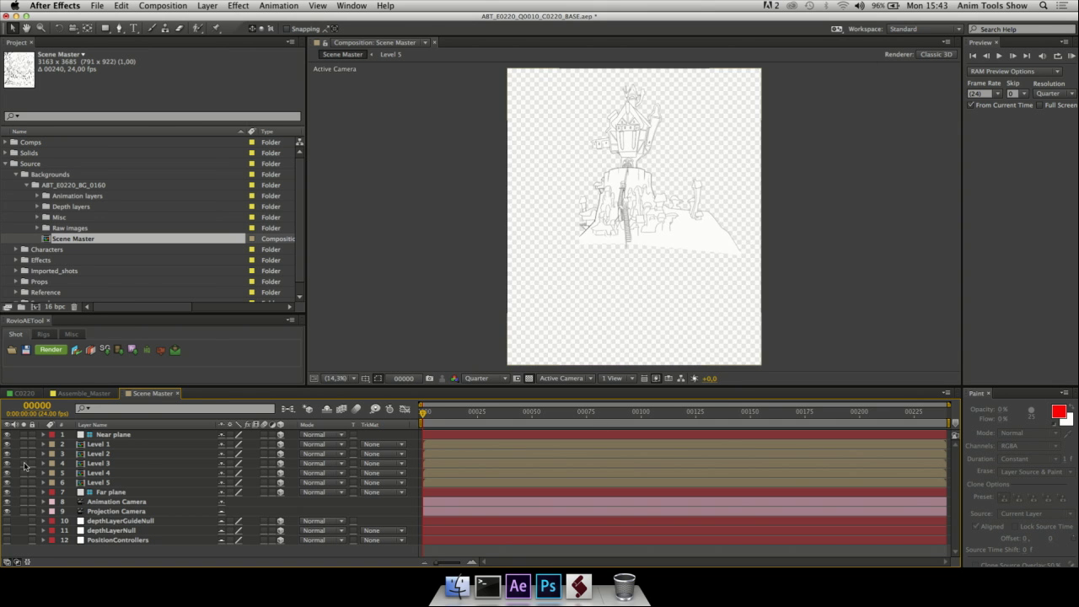
{"action": "left_click", "coordinate": [23, 463]}
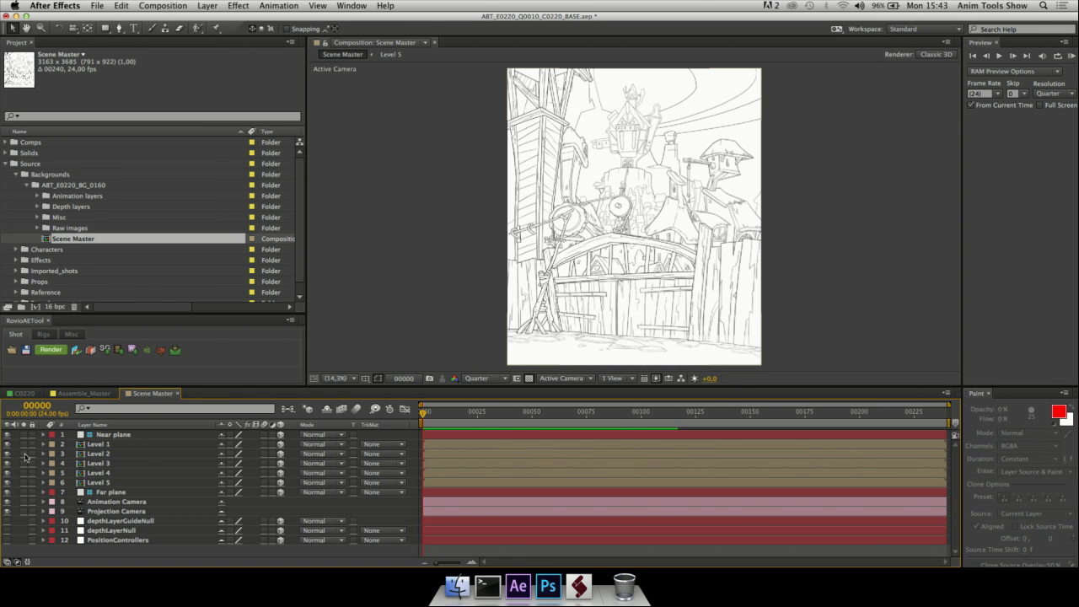
{"action": "left_click", "coordinate": [23, 454]}
{"action": "left_click", "coordinate": [23, 452]}
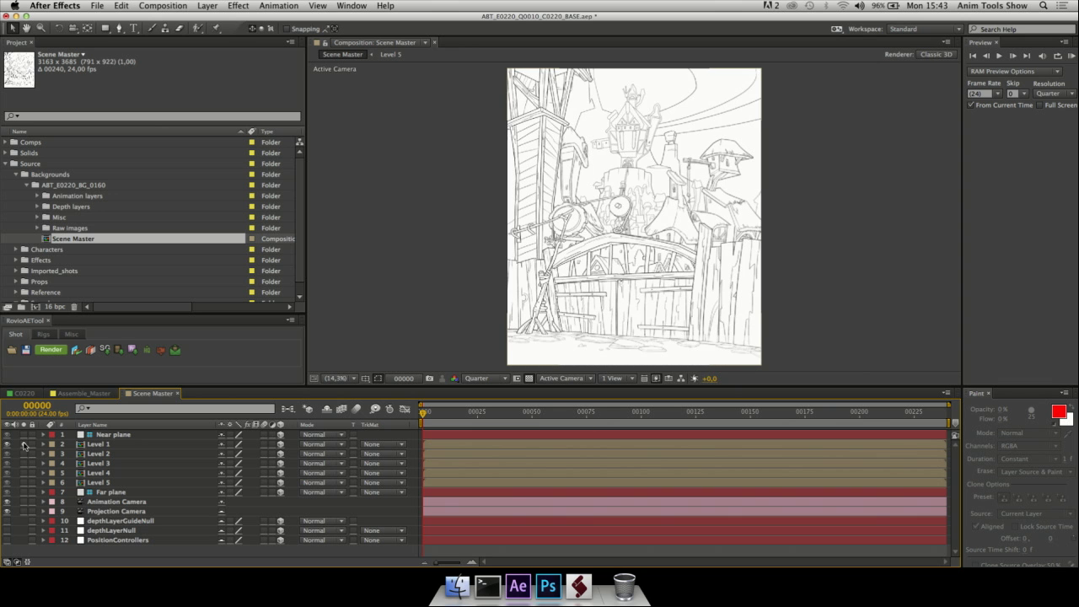
{"action": "left_click", "coordinate": [23, 444]}
{"action": "left_click", "coordinate": [24, 444]}
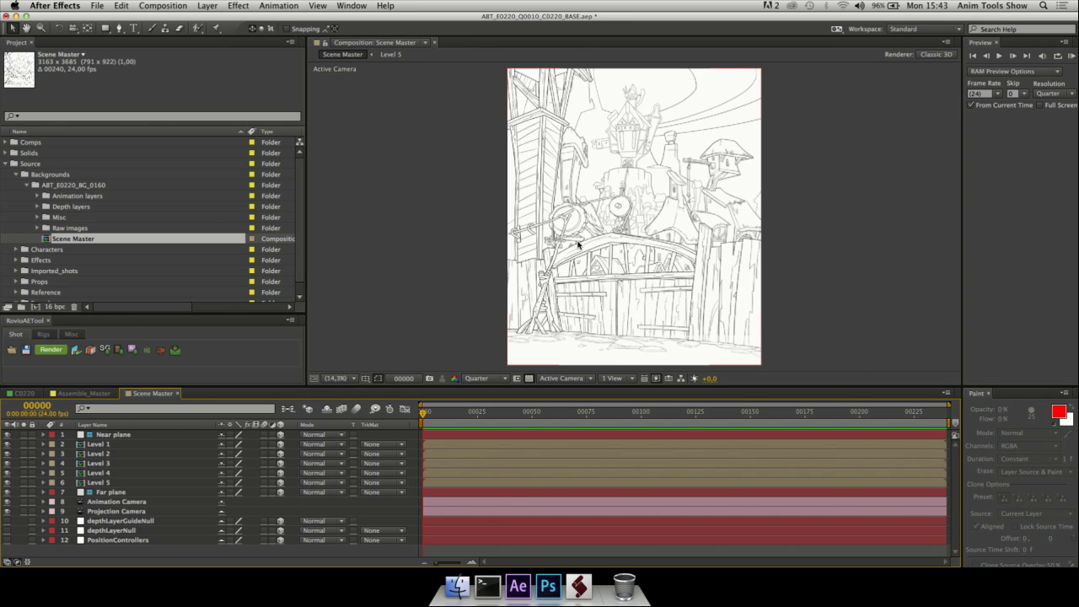
Nest Scene Master in Assemble_Master, trim all nested comps to 87 frames, and reopen Scene Master
{"action": "left_click", "coordinate": [76, 393]}
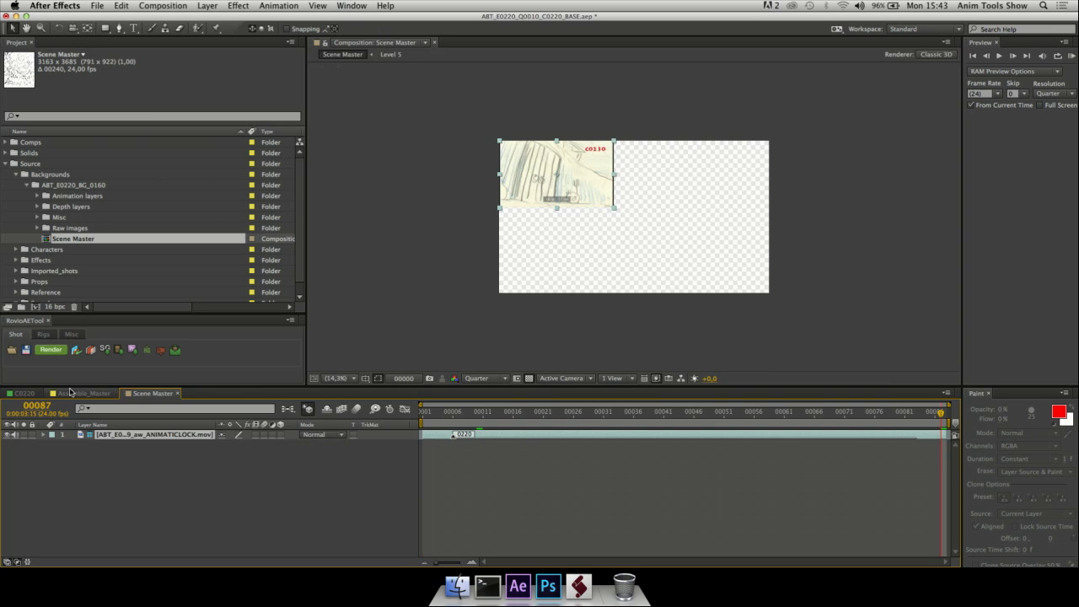
{"action": "left_click_drag", "start_coordinate": [77, 248], "coordinate": [320, 453]}
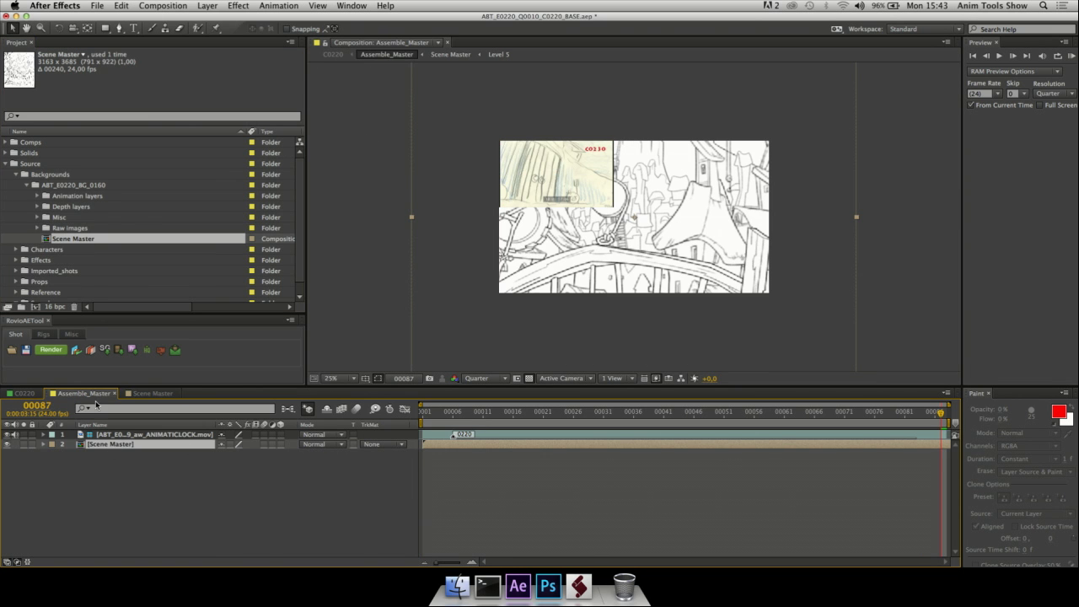
{"action": "left_click", "coordinate": [43, 334]}
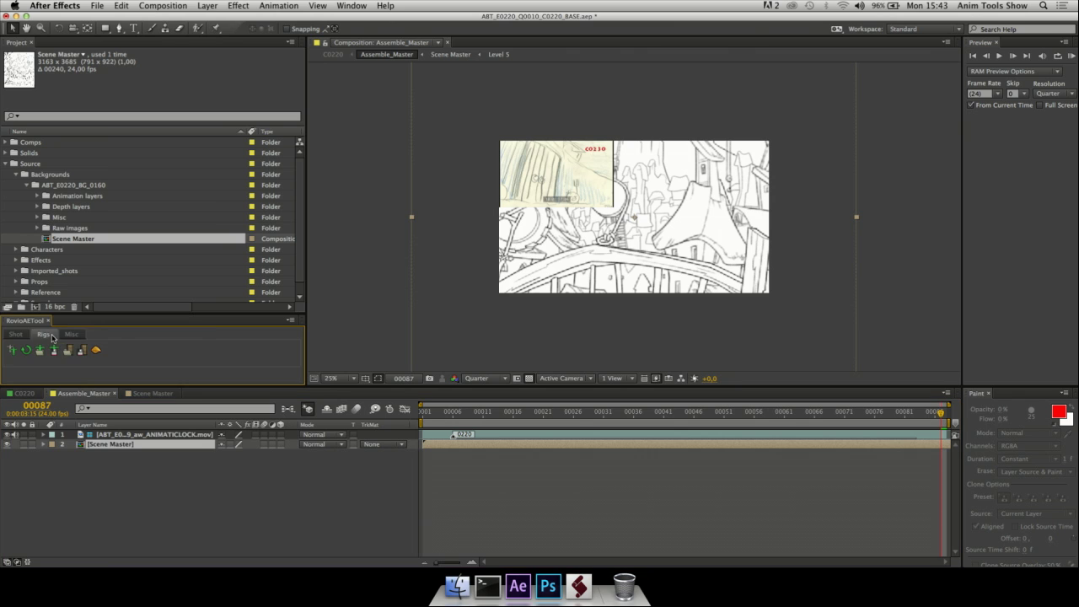
{"action": "left_click", "coordinate": [71, 334]}
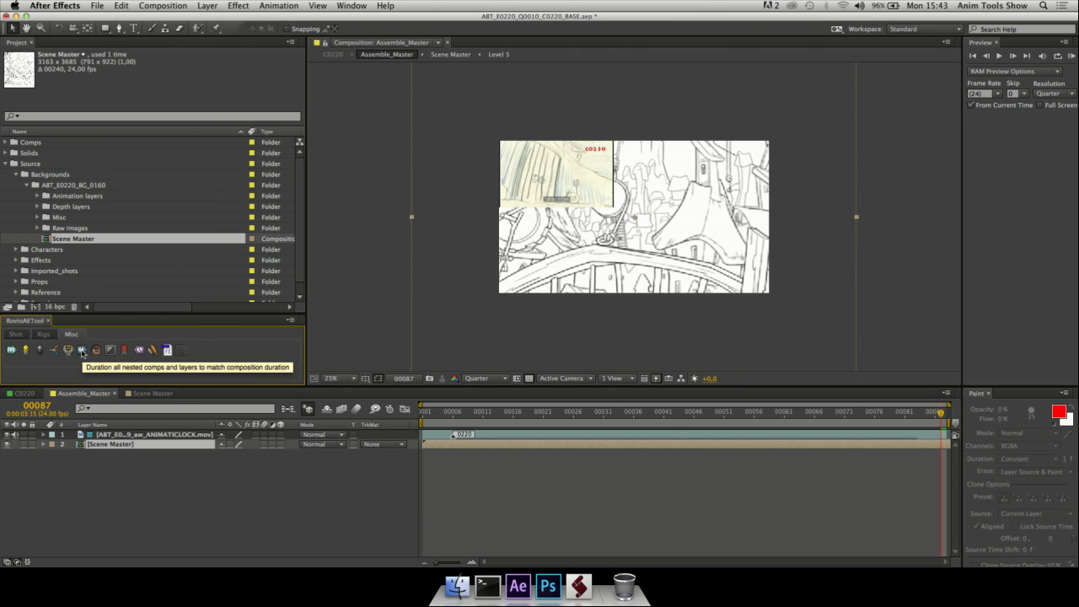
{"action": "left_click", "coordinate": [82, 349]}
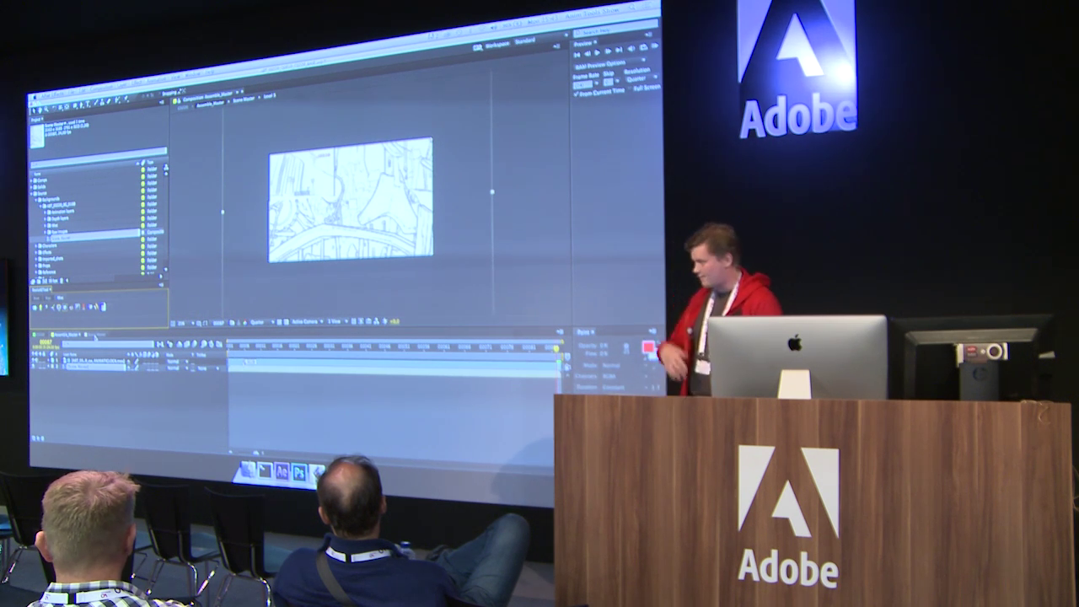
{"action": "left_click", "coordinate": [96, 334]}
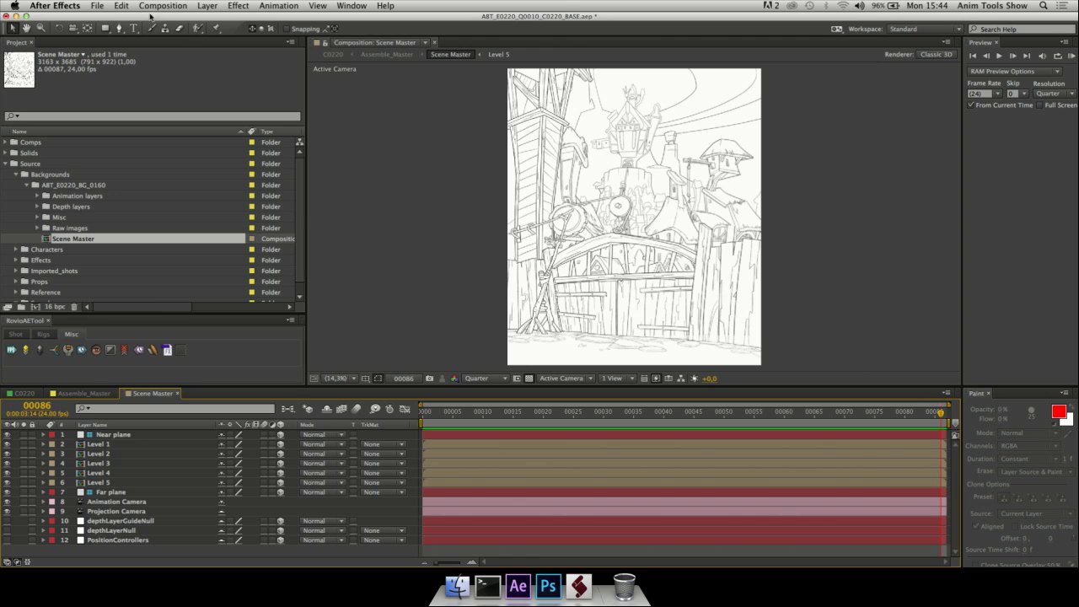
{"action": "left_click", "coordinate": [152, 7]}
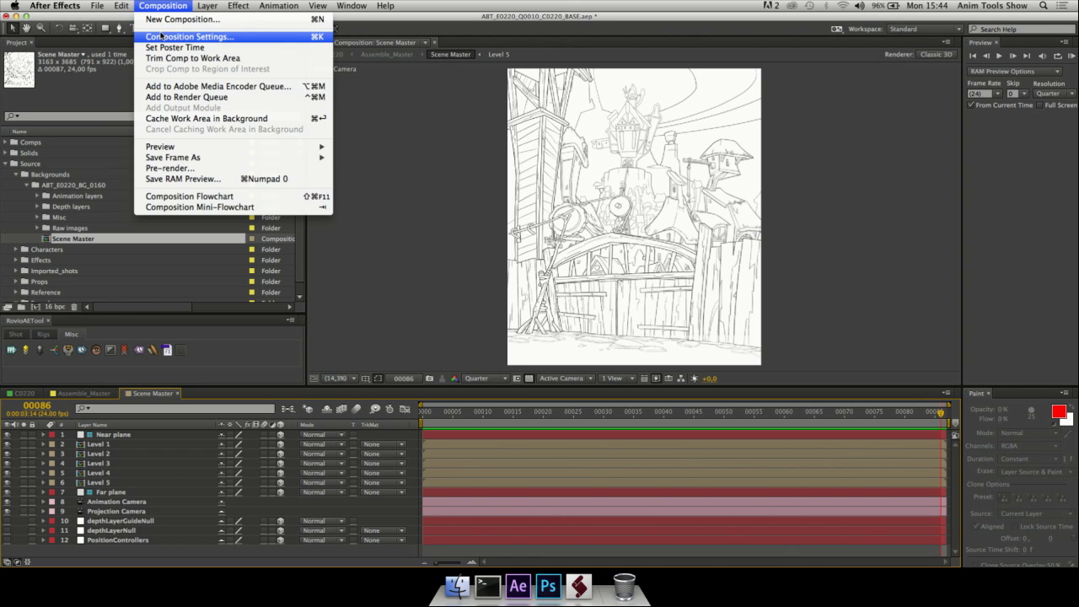
Set the Scene Master composition size to 1920×1080
{"action": "left_click", "coordinate": [157, 34]}
{"action": "left_click", "coordinate": [407, 190]}
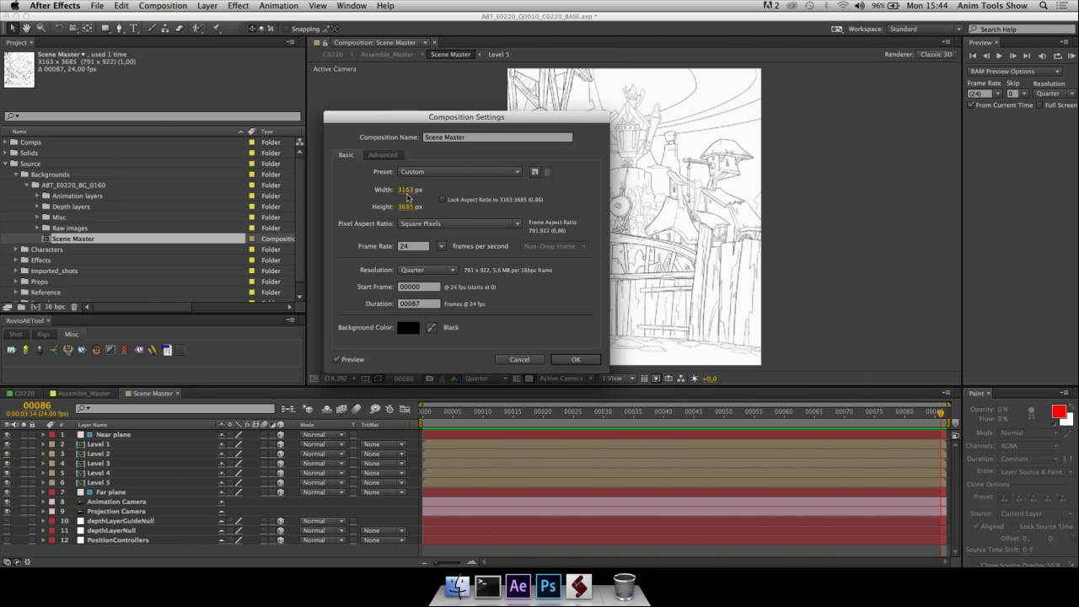
{"action": "left_click", "coordinate": [407, 191]}
{"action": "type", "text": "1920"}
{"action": "key", "text": "Tab"}
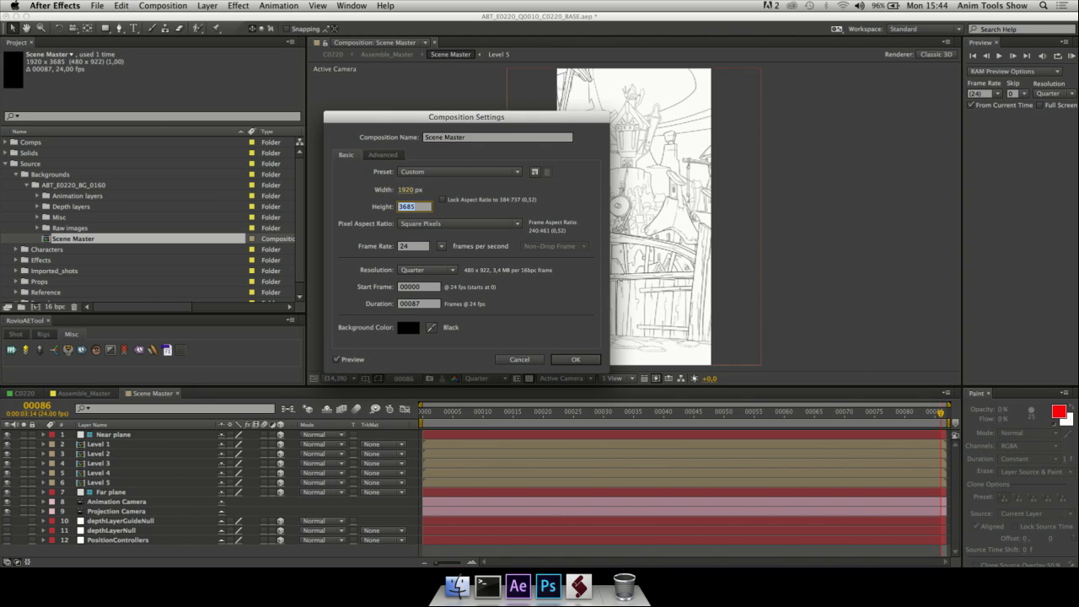
{"action": "type", "text": "1080"}
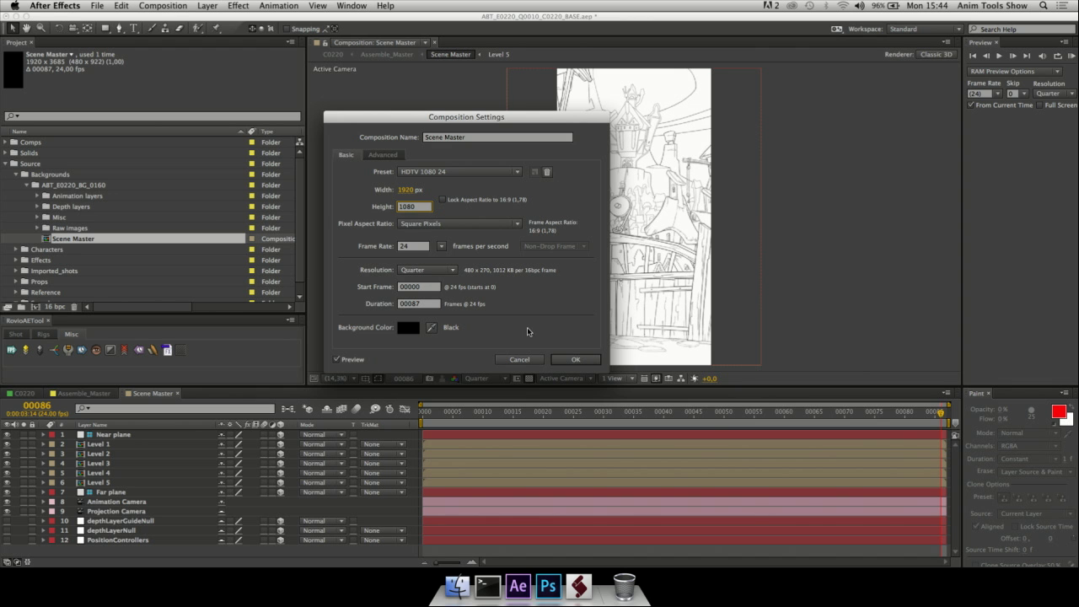
{"action": "left_click", "coordinate": [575, 359]}
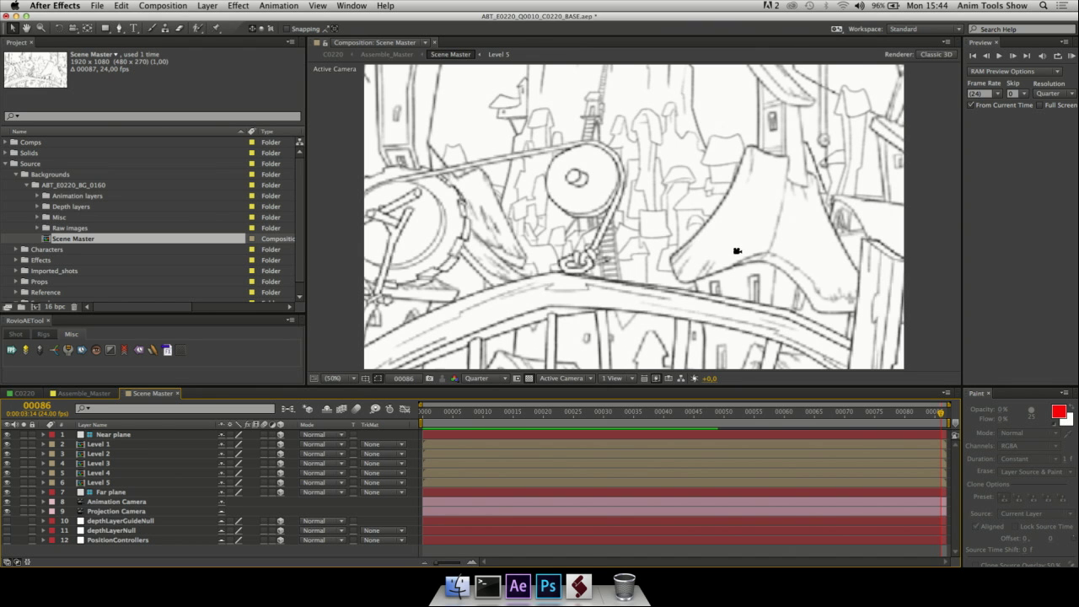
Swing the Animation Camera up and left to frame the central tower
{"action": "key", "text": "z"}
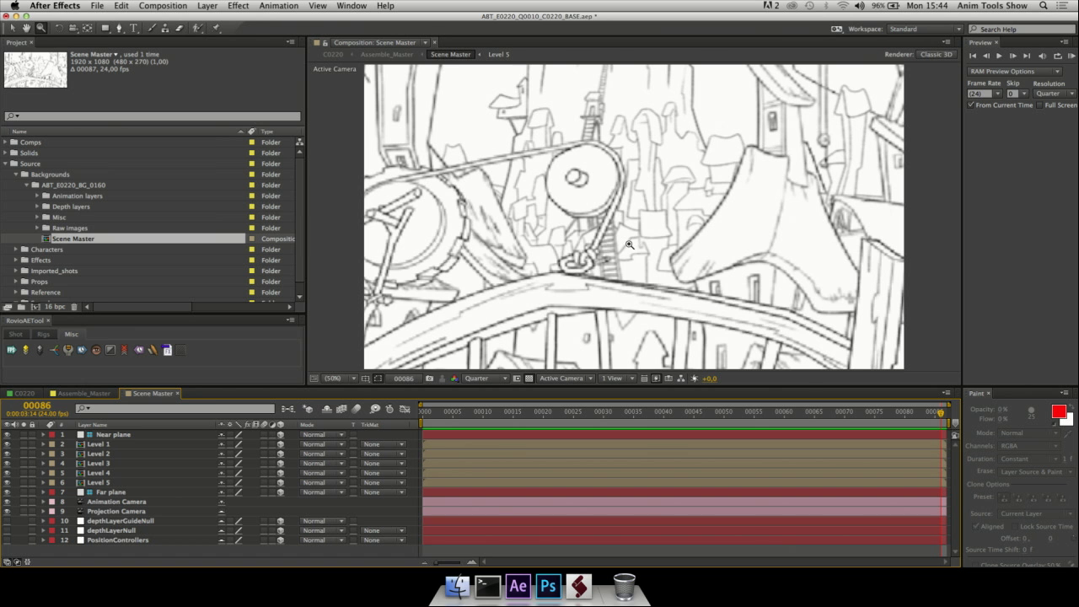
{"action": "key", "text": "c"}
{"action": "left_click_drag", "start_coordinate": [628, 203], "coordinate": [638, 165]}
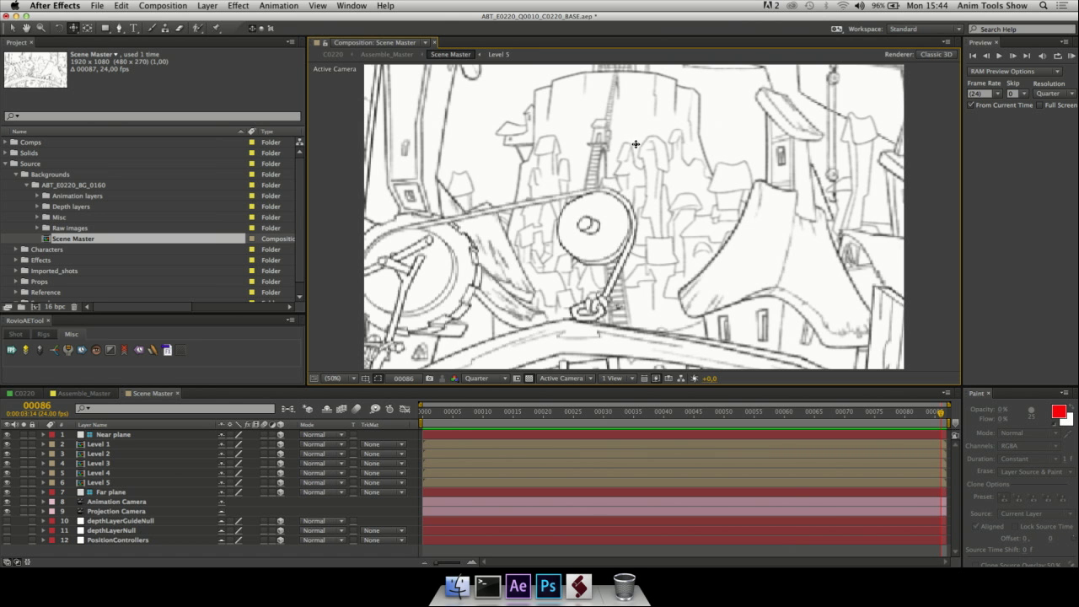
{"action": "left_click_drag", "start_coordinate": [635, 144], "coordinate": [446, 319]}
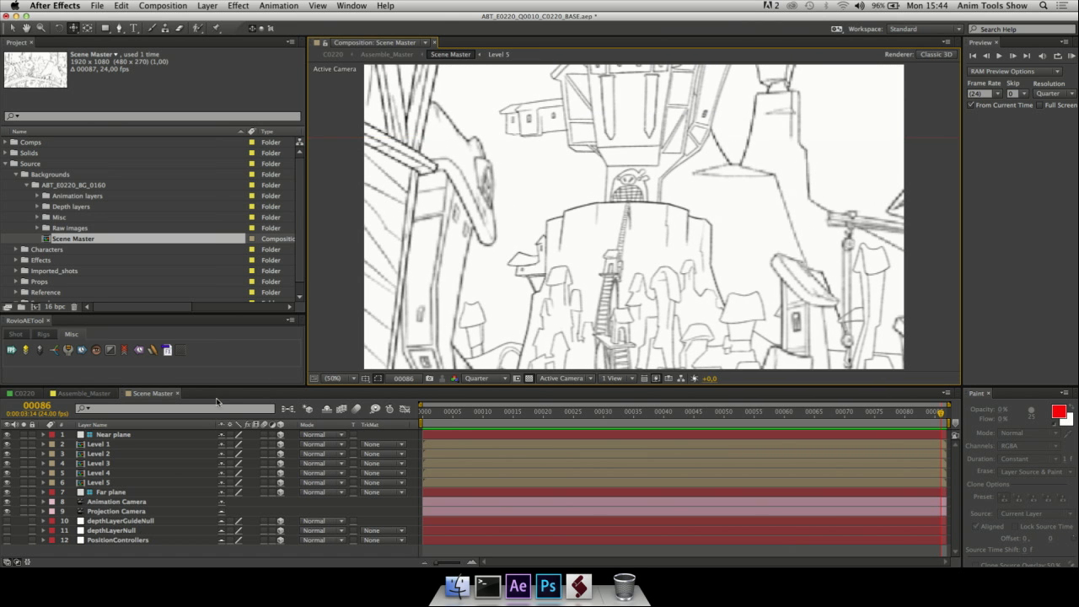
Turn off Guide Layer on Level 1's #F-c0500 A, B and C layers, then return to Scene Master
{"action": "double_click", "coordinate": [98, 444]}
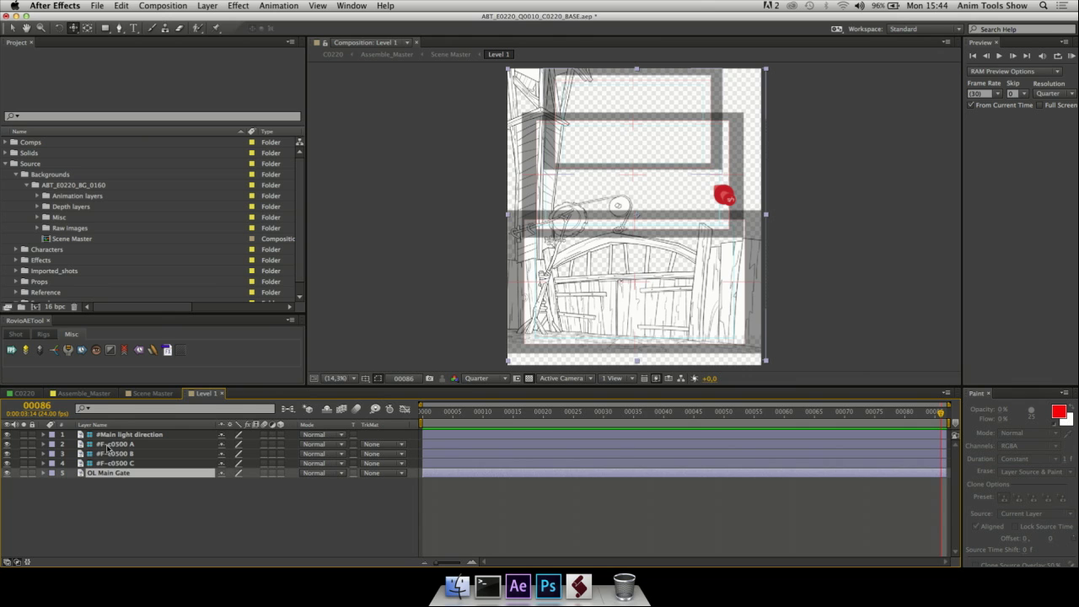
{"action": "left_click", "coordinate": [107, 445]}
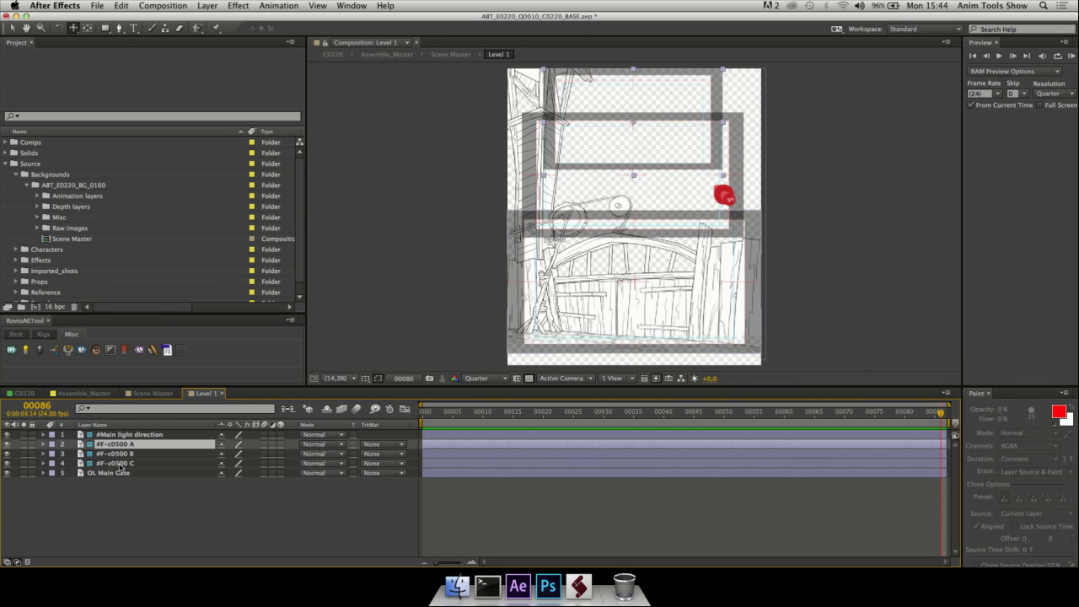
{"action": "left_click", "coordinate": [119, 464], "text": "shift"}
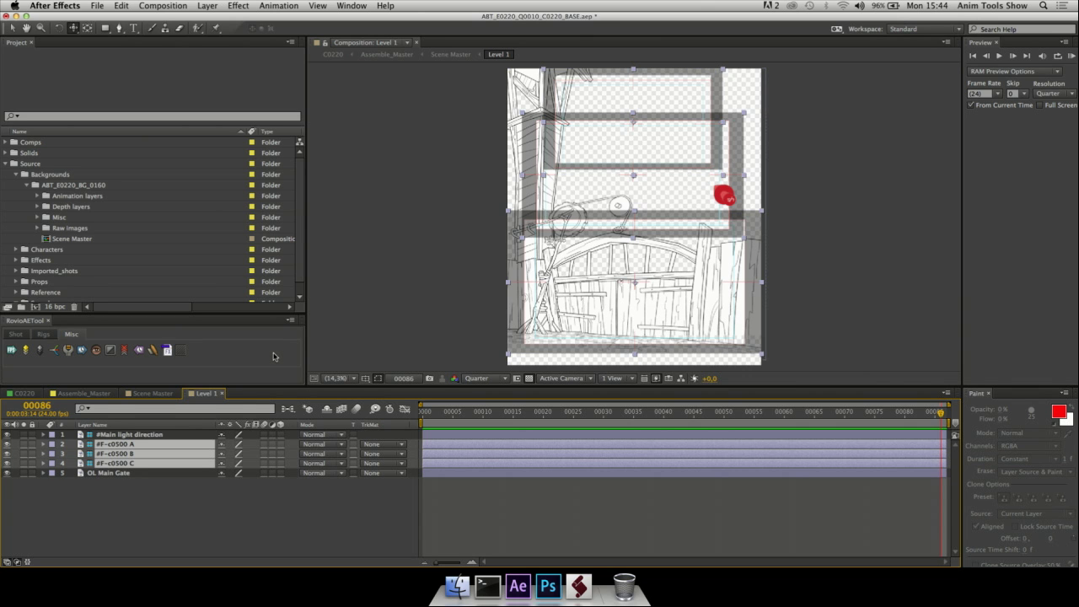
{"action": "right_click", "coordinate": [129, 446]}
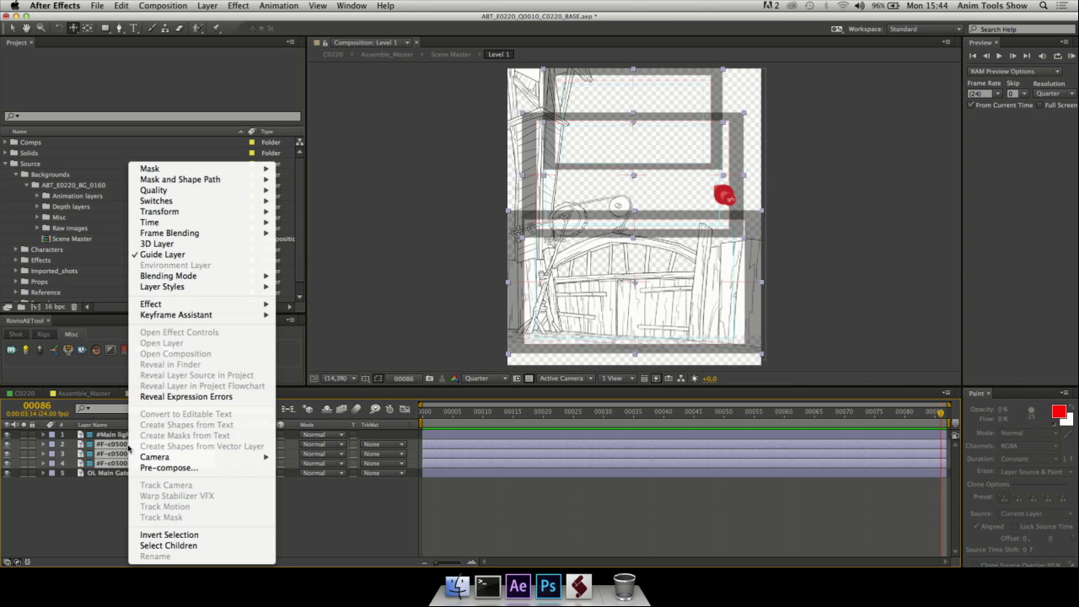
{"action": "left_click", "coordinate": [216, 254]}
{"action": "left_click", "coordinate": [150, 392]}
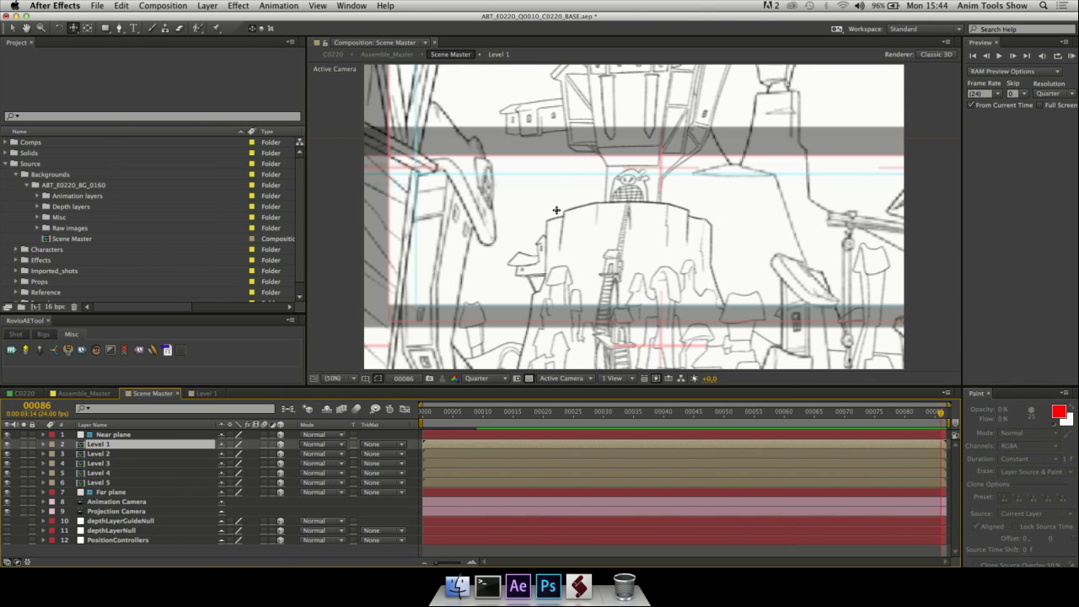
Orbit and dolly the camera in closer on the central tower
{"action": "key", "text": "c"}
{"action": "key", "text": "c"}
{"action": "left_click_drag", "start_coordinate": [632, 180], "coordinate": [617, 229]}
{"action": "key", "text": "z"}
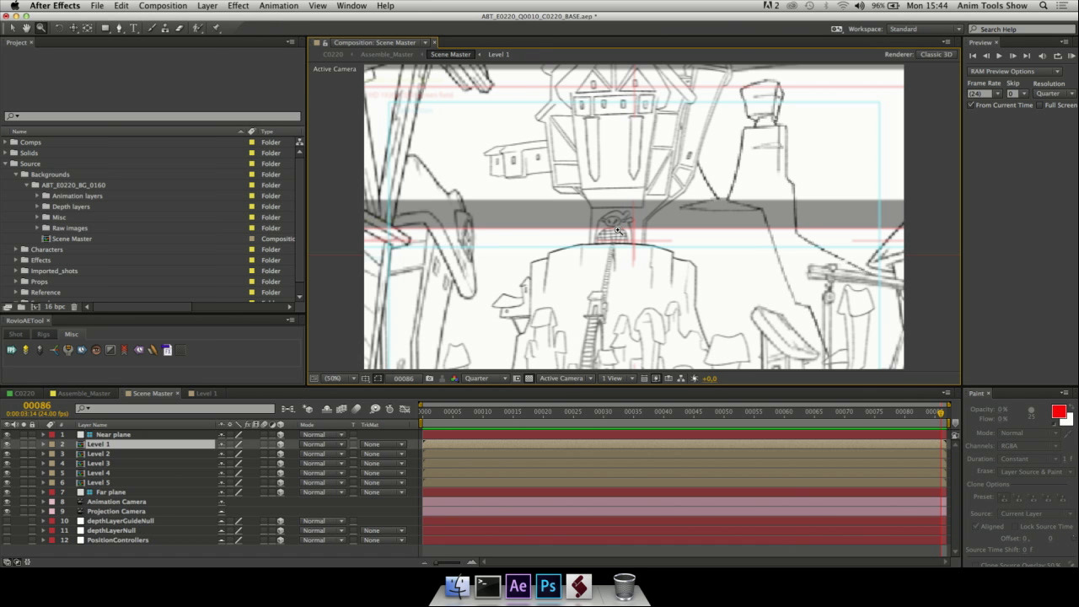
{"action": "key", "text": "c"}
{"action": "left_click_drag", "start_coordinate": [618, 249], "coordinate": [618, 263]}
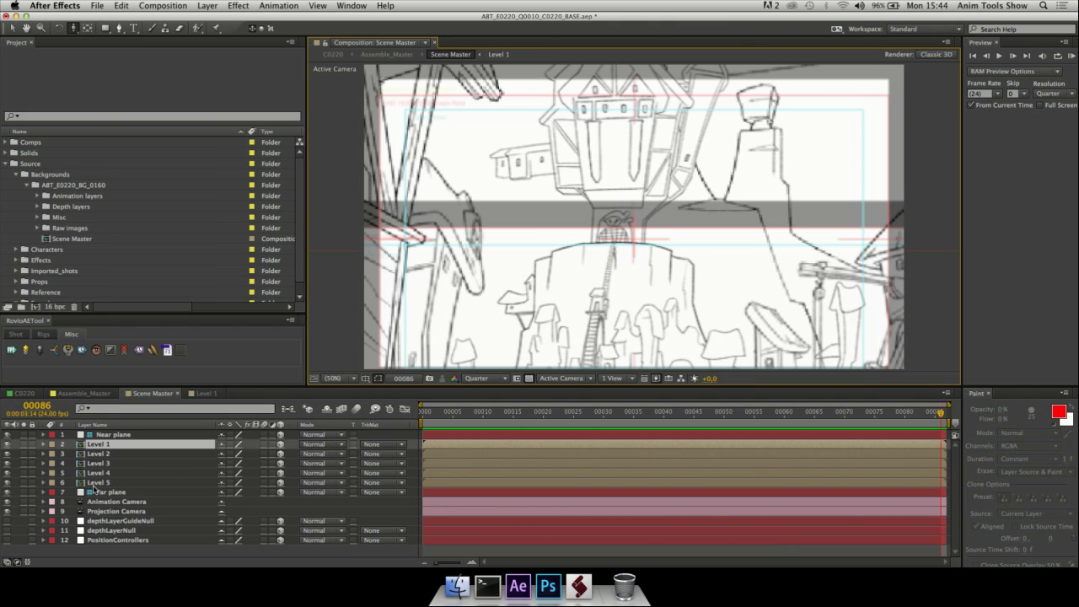
Select the Animation Camera layer in the timeline
{"action": "left_click", "coordinate": [108, 503]}
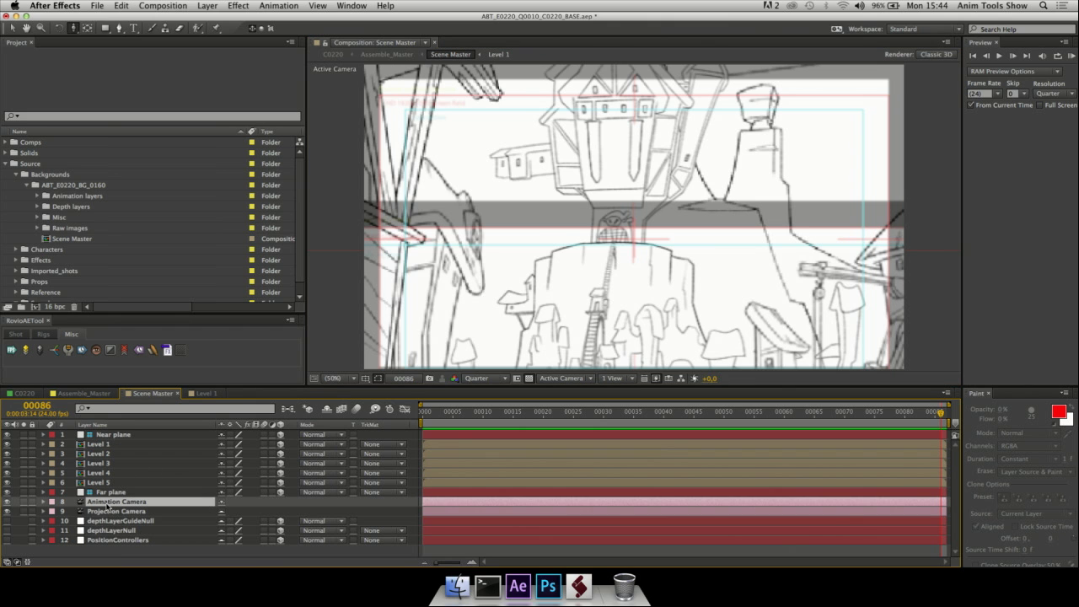
{"action": "left_click", "coordinate": [111, 512]}
{"action": "left_click", "coordinate": [119, 502]}
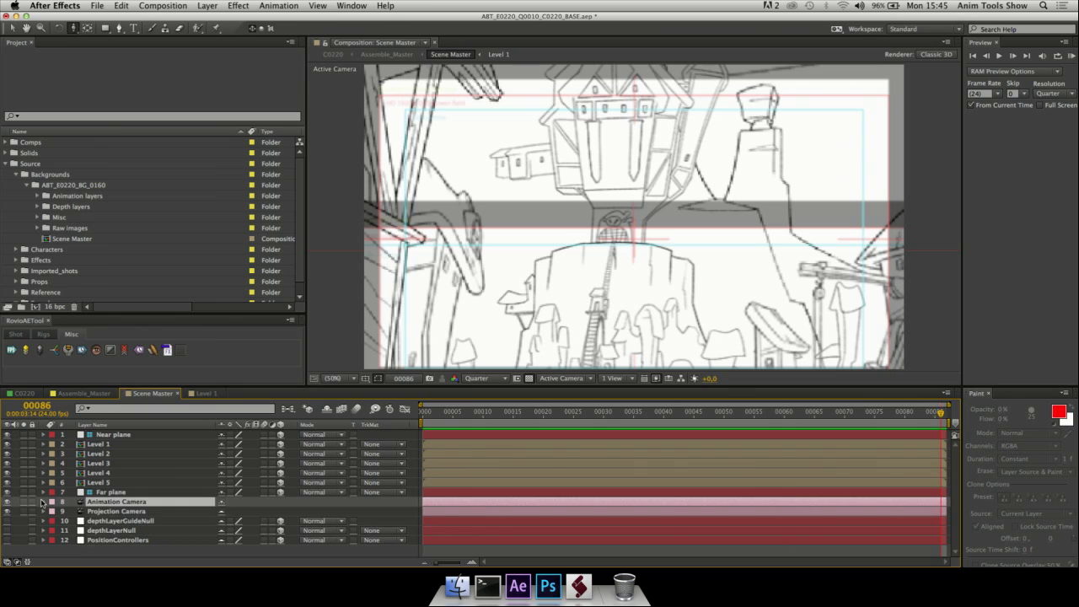
Keyframe the Animation Camera's Position, Orientation and X, Y, Z Rotation
{"action": "left_click", "coordinate": [43, 502]}
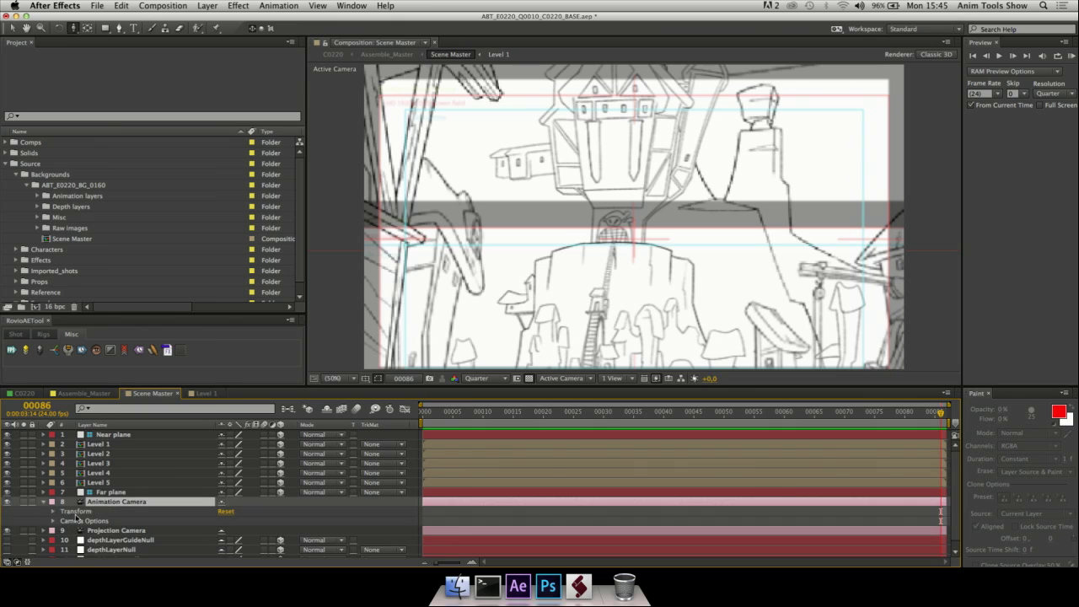
{"action": "left_click", "coordinate": [54, 511]}
{"action": "left_click", "coordinate": [72, 522]}
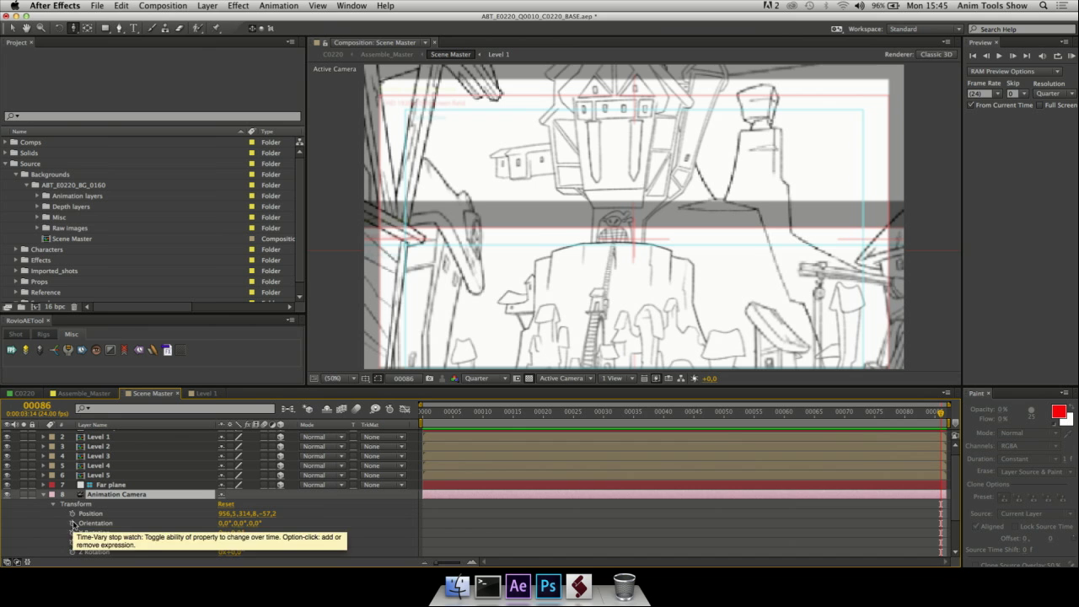
{"action": "left_click", "coordinate": [72, 513]}
{"action": "left_click", "coordinate": [71, 533]}
{"action": "left_click", "coordinate": [72, 542]}
{"action": "left_click", "coordinate": [71, 551]}
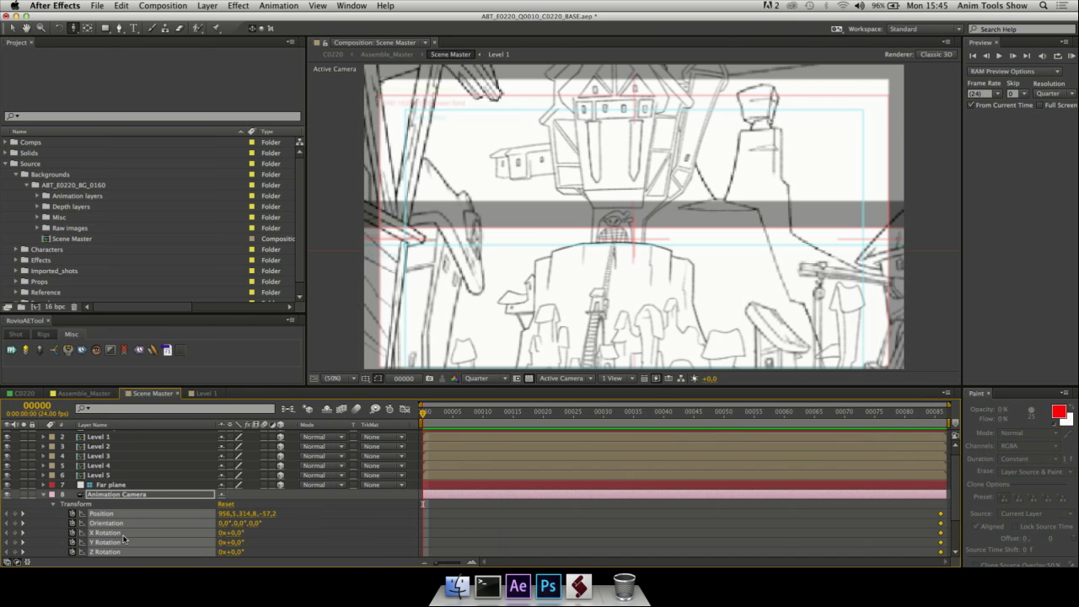
Move the camera down onto the fence at Position 959.1, 694.5, -416.7, then check at frame 00067
{"action": "scroll", "coordinate": [13, 559], "scroll_direction": "down", "scroll_amount": 3}
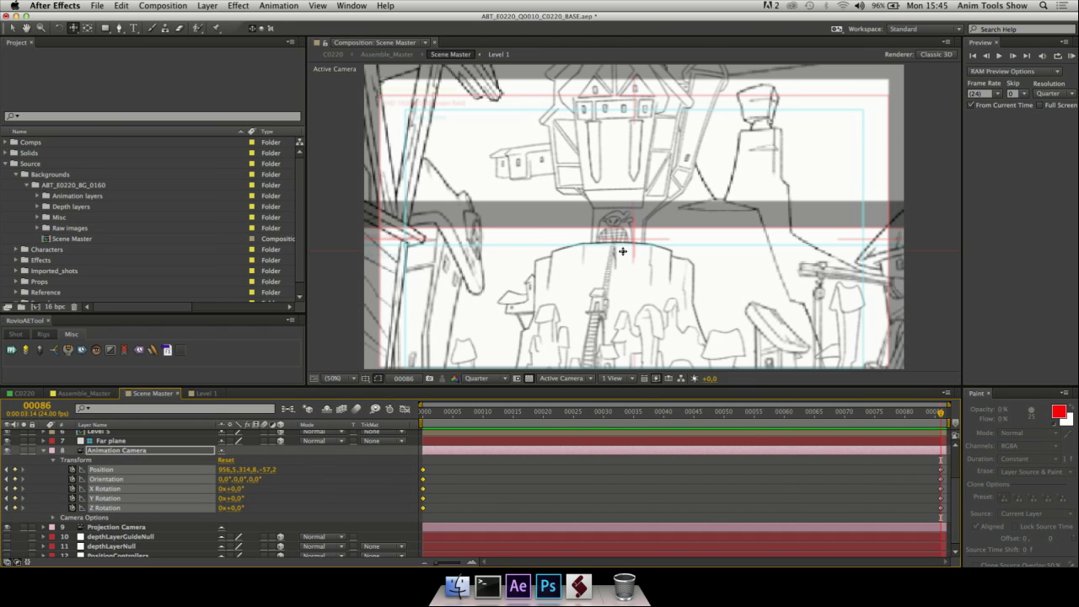
{"action": "left_click_drag", "start_coordinate": [622, 251], "coordinate": [616, 86]}
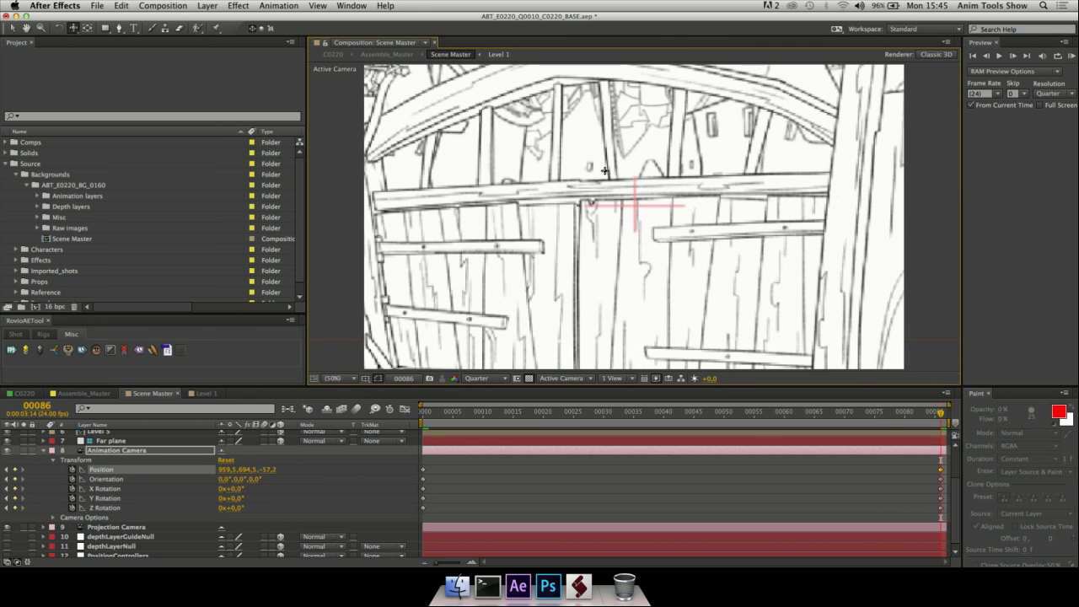
{"action": "left_click_drag", "start_coordinate": [604, 171], "coordinate": [583, 361]}
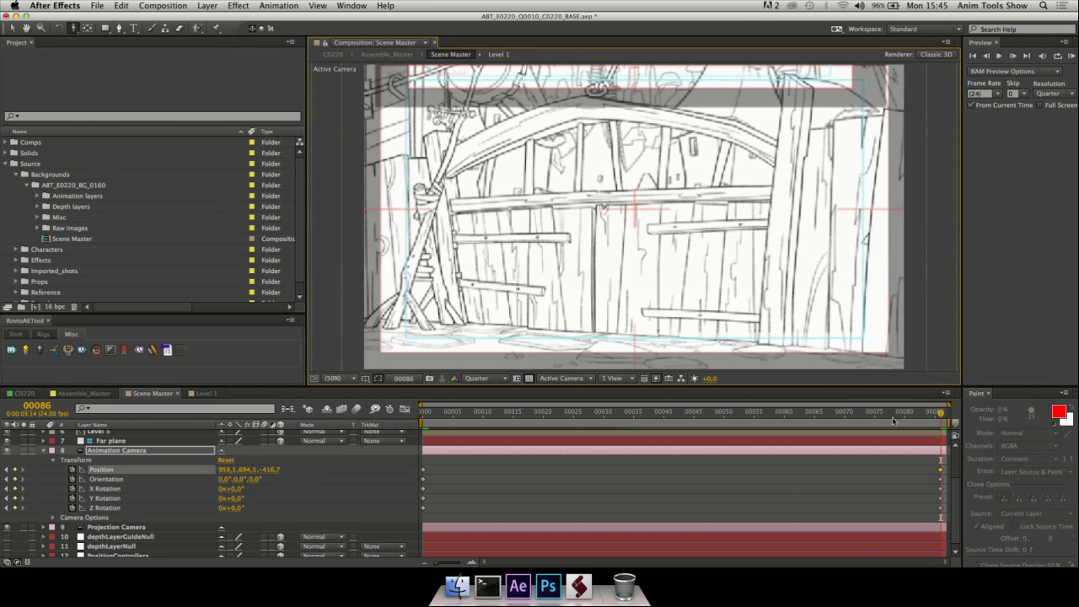
{"action": "left_click_drag", "start_coordinate": [894, 420], "coordinate": [430, 401]}
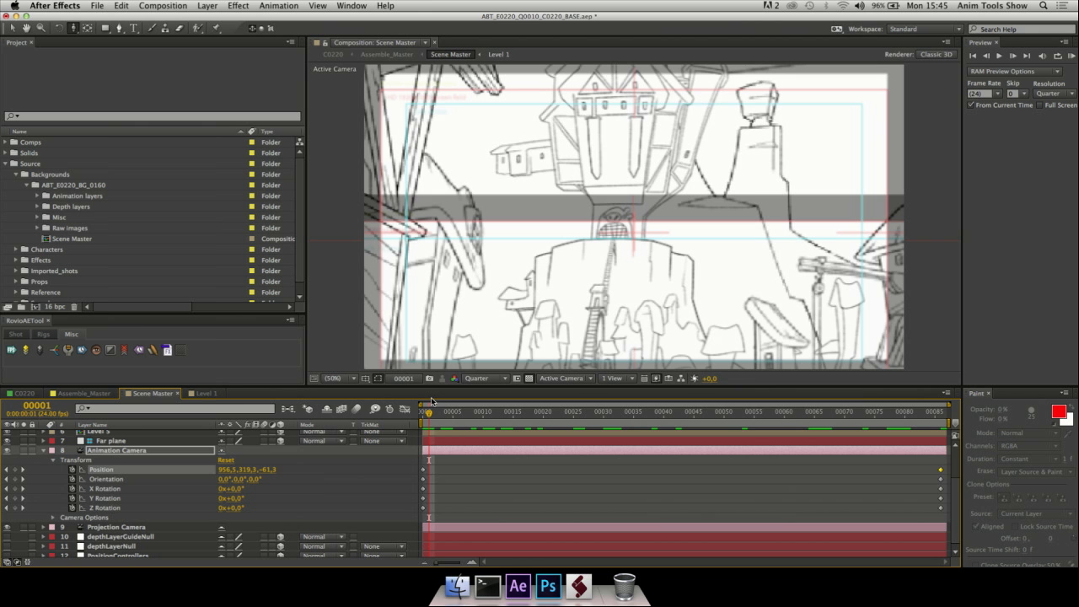
Bring up ABT_E0220_BG_0160_v003_TE.psd in Photoshop and zoom in on the painting
{"action": "left_click", "coordinate": [549, 586]}
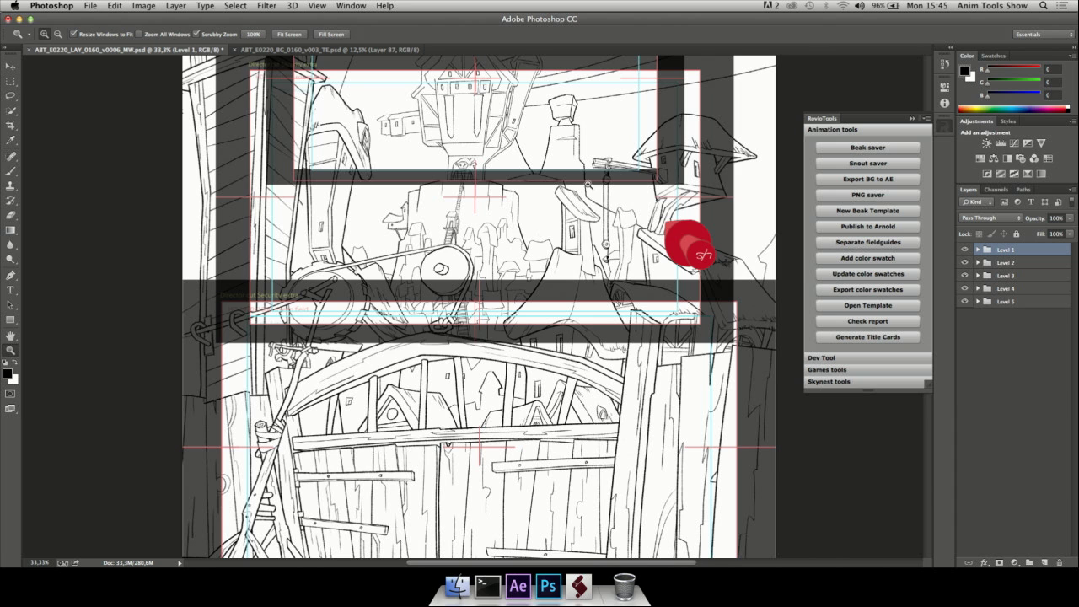
{"action": "left_click", "coordinate": [389, 49]}
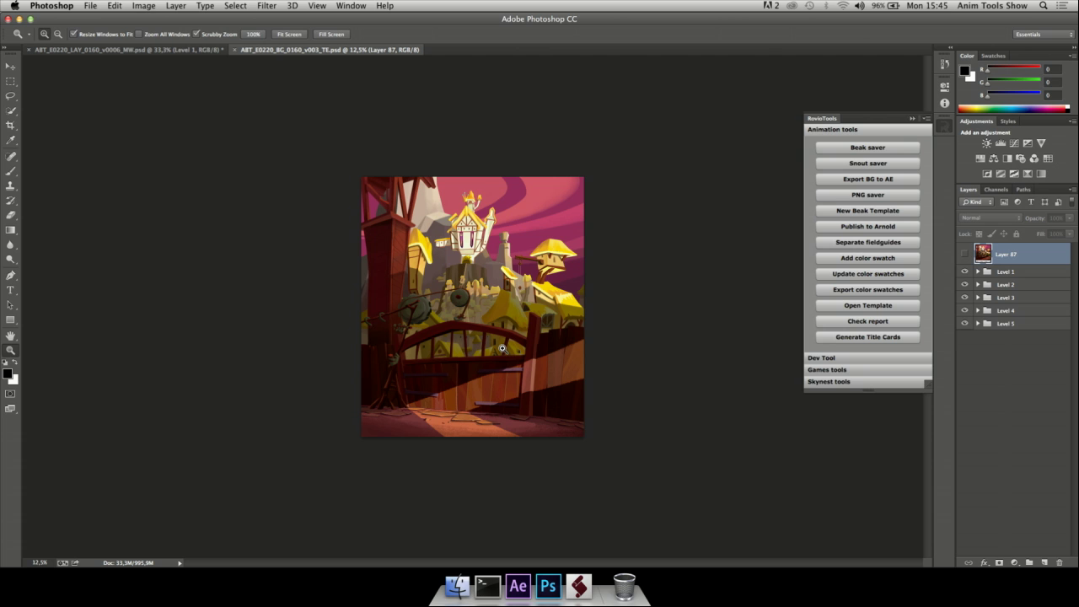
{"action": "left_click", "coordinate": [466, 307]}
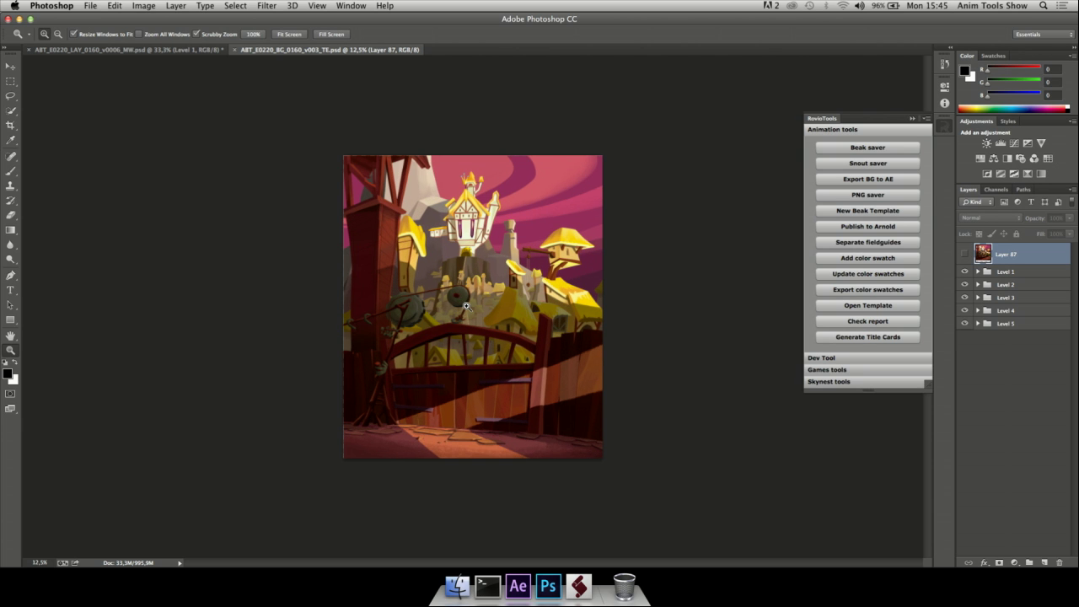
{"action": "key", "text": "super+plus"}
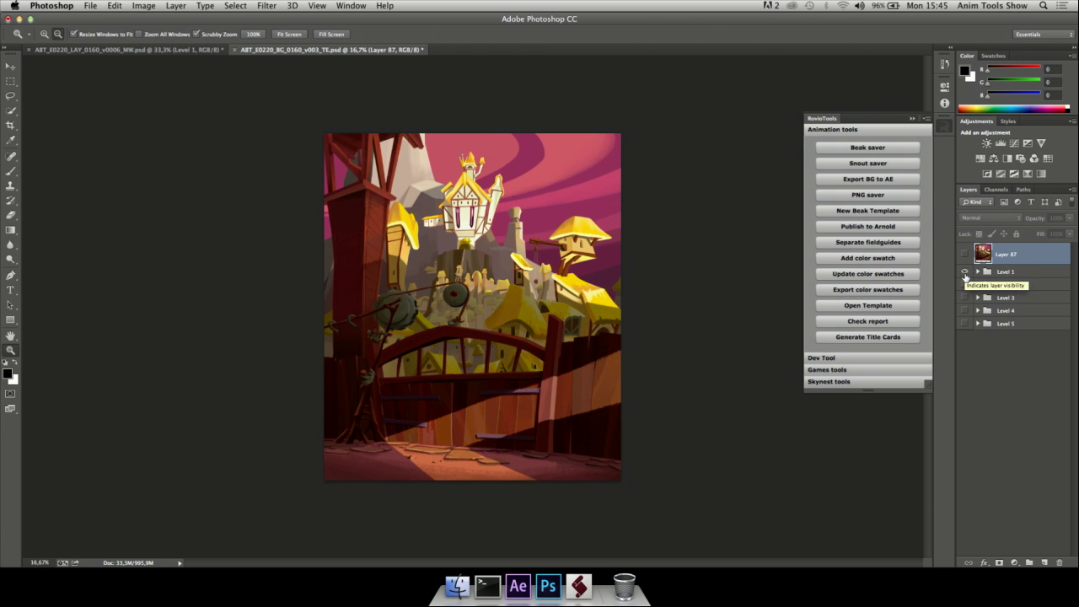
Toggle the Level 1 and Level 2 groups to inspect them, leaving all levels visible
{"action": "left_click", "coordinate": [964, 271], "text": "alt"}
{"action": "left_click", "coordinate": [964, 271], "text": "alt"}
{"action": "left_click", "coordinate": [964, 285], "text": "alt"}
{"action": "left_click", "coordinate": [964, 285], "text": "alt"}
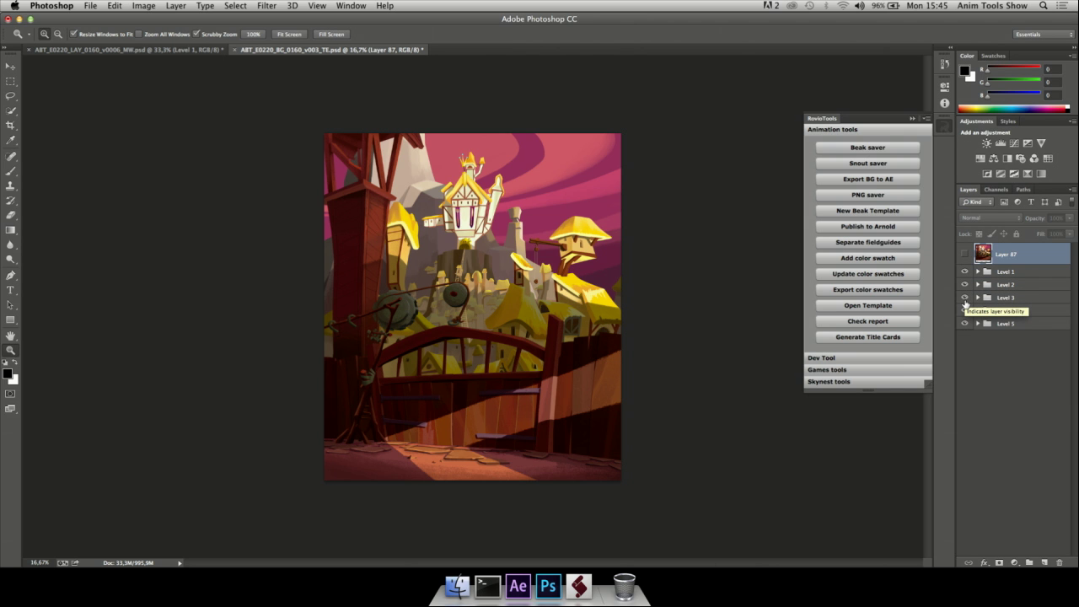
Export the background to 2_Background/ABT_E0220_BG_0160 as 'asd', then return to After Effects
{"action": "left_click", "coordinate": [853, 177]}
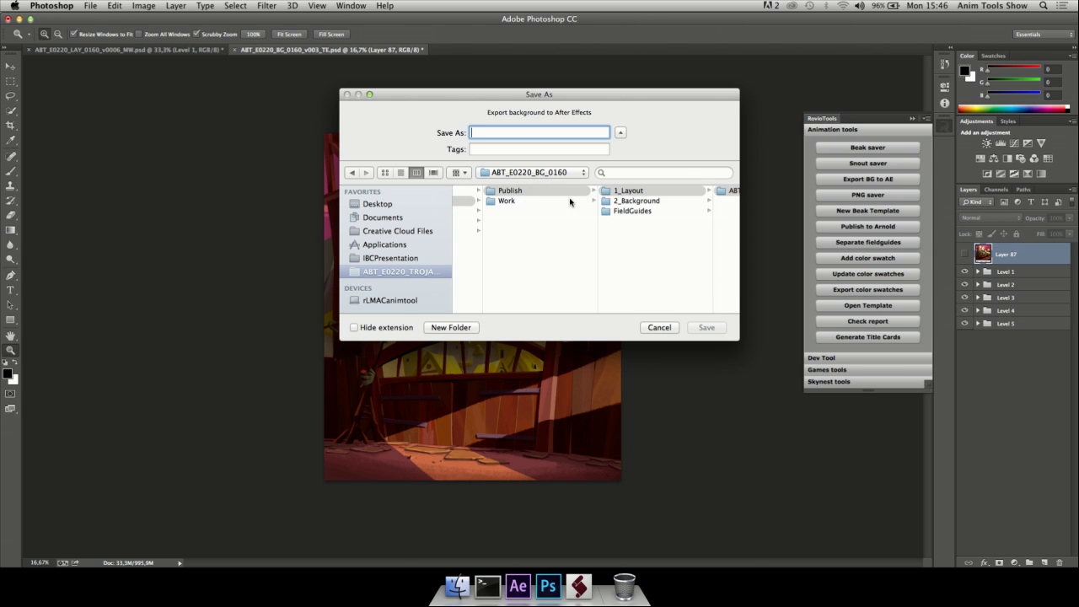
{"action": "left_click", "coordinate": [635, 200]}
{"action": "left_click", "coordinate": [647, 190]}
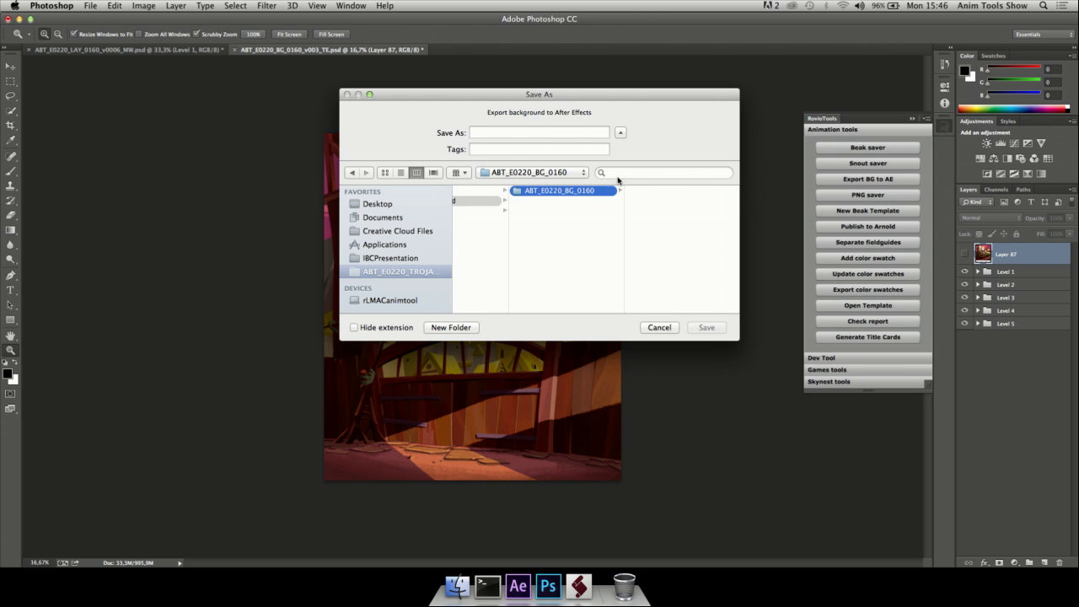
{"action": "left_click", "coordinate": [499, 131]}
{"action": "type", "text": "asd"}
{"action": "key", "text": "Return"}
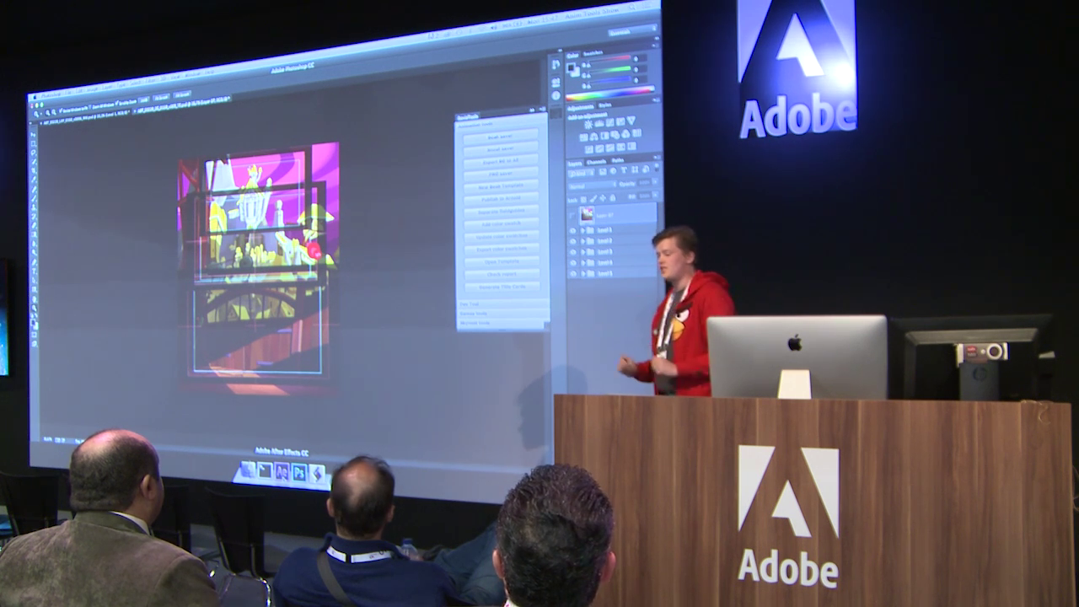
{"action": "left_click", "coordinate": [281, 471]}
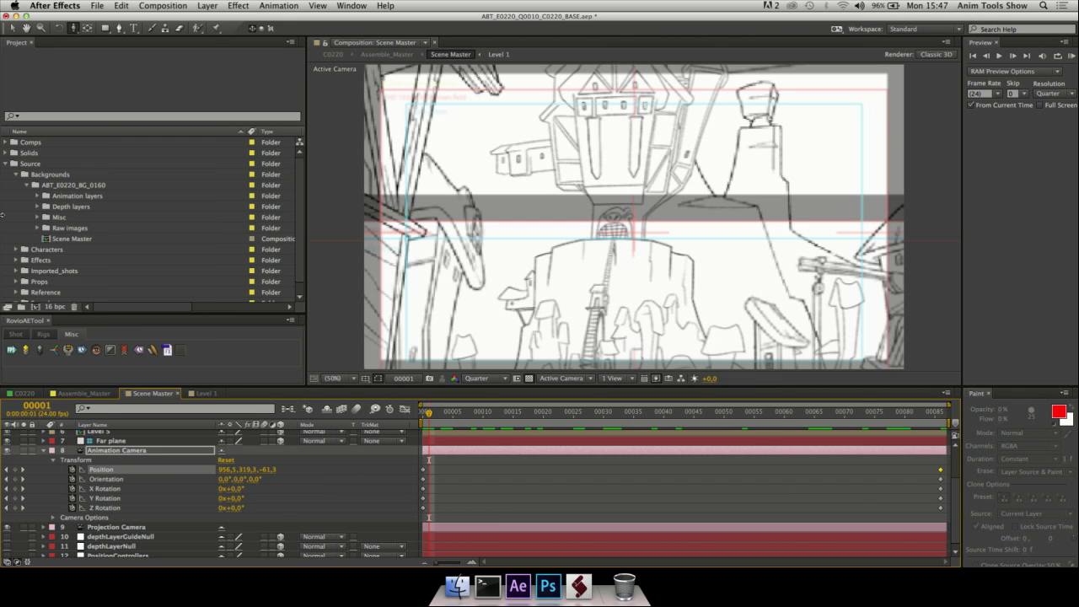
Browse to Layer_ID106.png in 2_Background/ABT_E0220_BG_0160, then cancel the load
{"action": "left_click", "coordinate": [16, 335]}
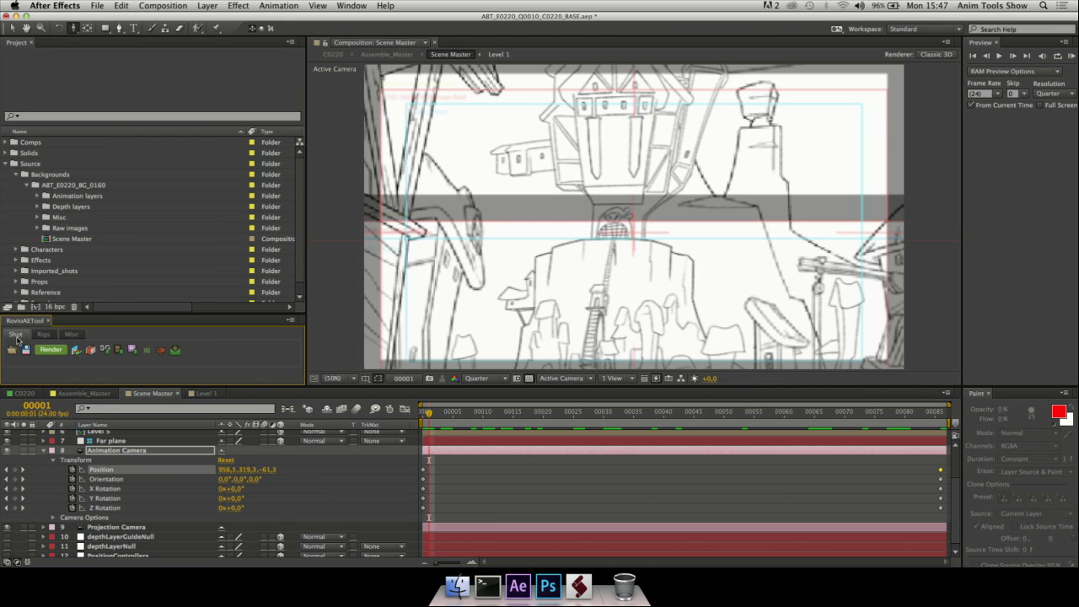
{"action": "left_click", "coordinate": [81, 355]}
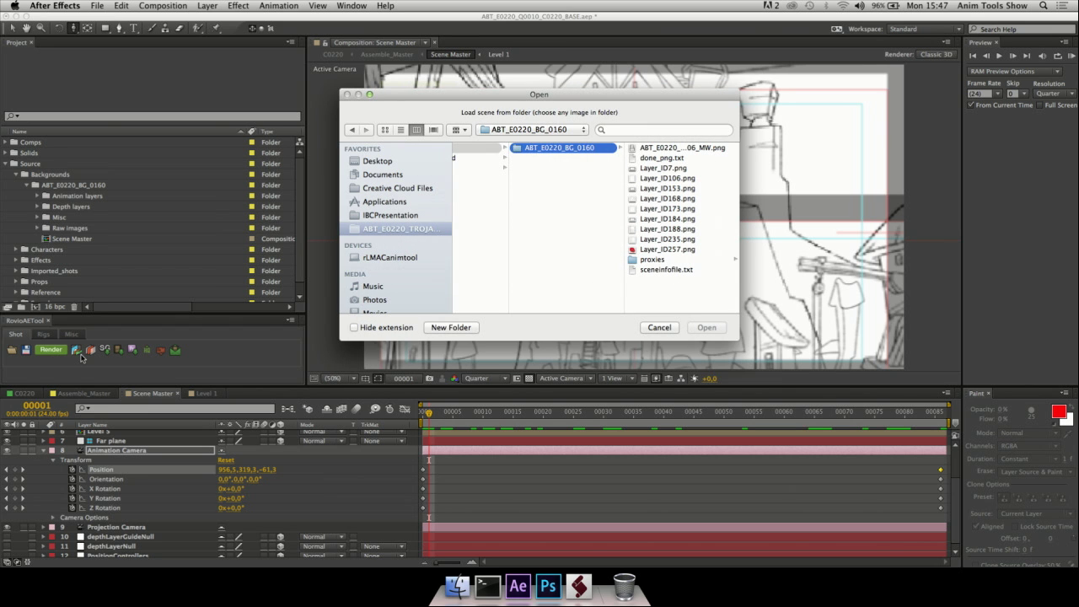
{"action": "scroll", "coordinate": [482, 210], "scroll_direction": "left", "scroll_amount": 3}
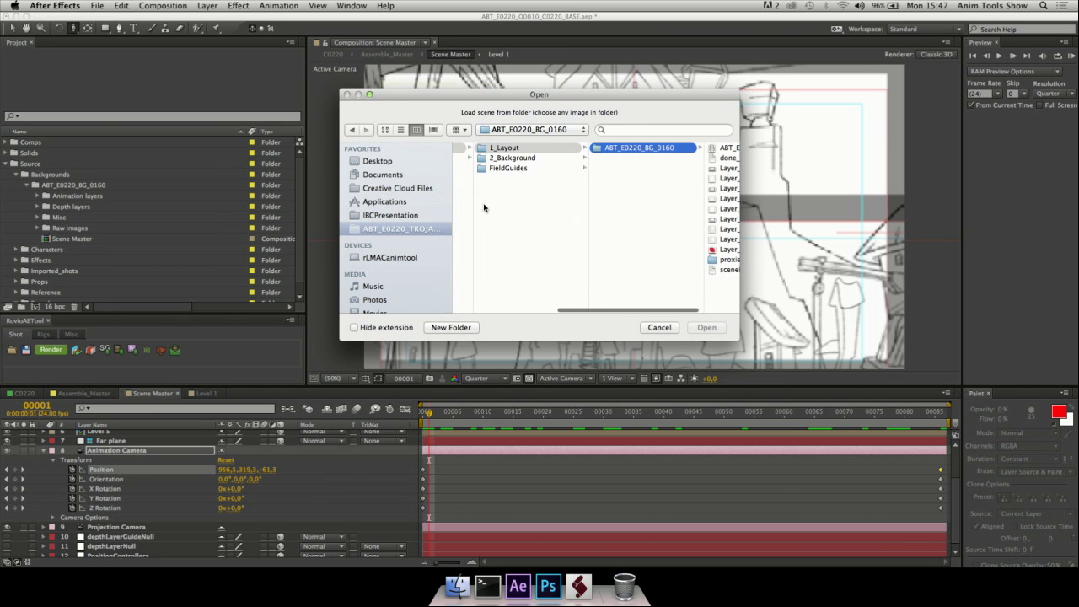
{"action": "left_click", "coordinate": [552, 158]}
{"action": "left_click", "coordinate": [620, 148]}
{"action": "left_click", "coordinate": [573, 177]}
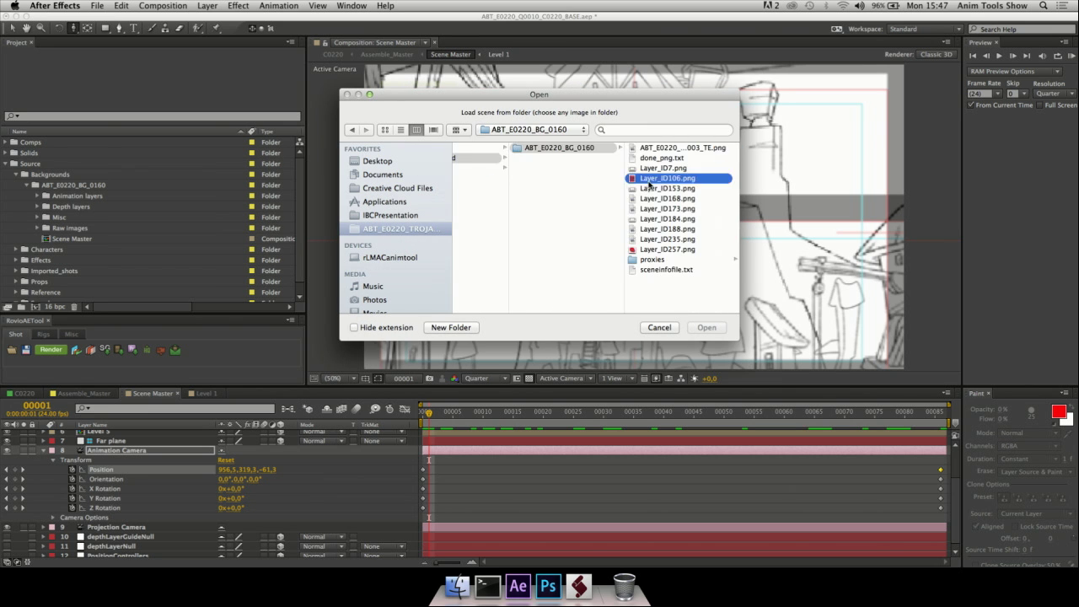
{"action": "left_click", "coordinate": [661, 327]}
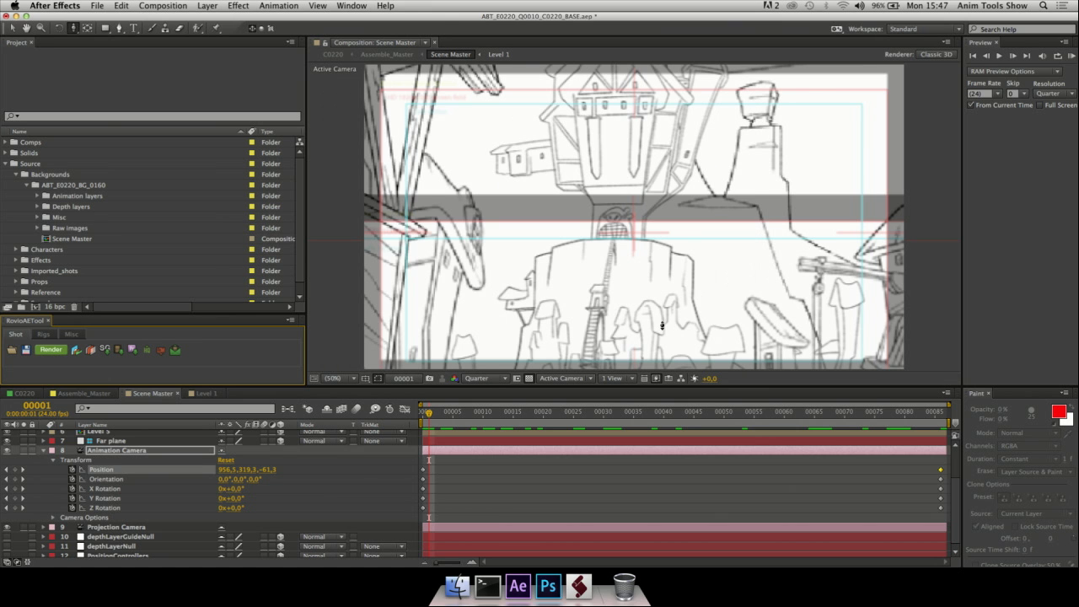
Set the composition viewer magnification to 25%
{"action": "left_click", "coordinate": [348, 378]}
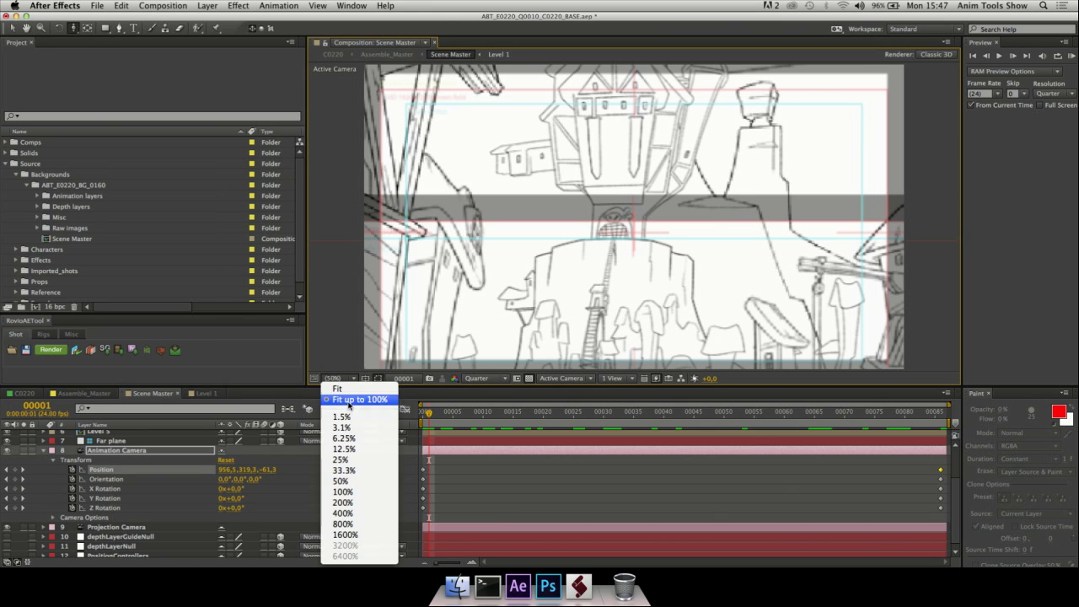
{"action": "left_click", "coordinate": [355, 394]}
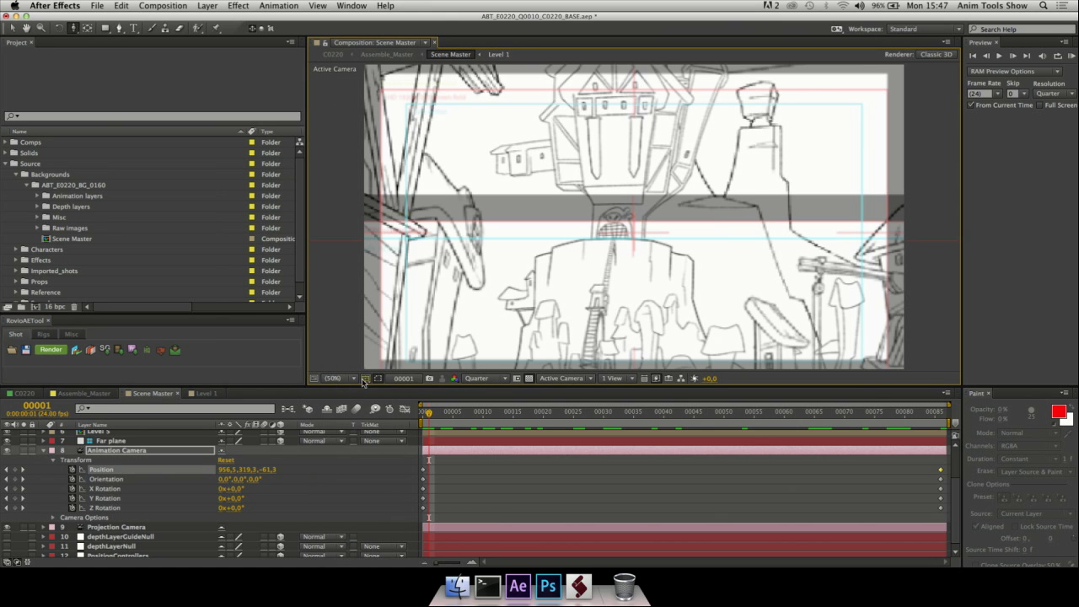
{"action": "left_click", "coordinate": [470, 271], "text": "alt"}
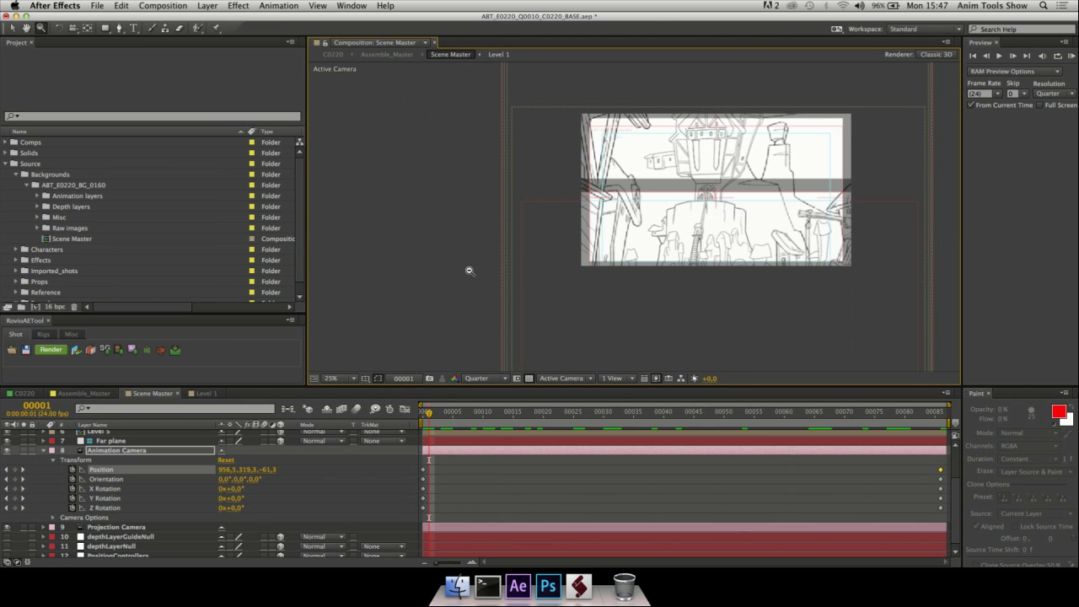
Load Layer_ID106.png from ABT_E0220_BG_0160 as the background scene
{"action": "left_click", "coordinate": [76, 349]}
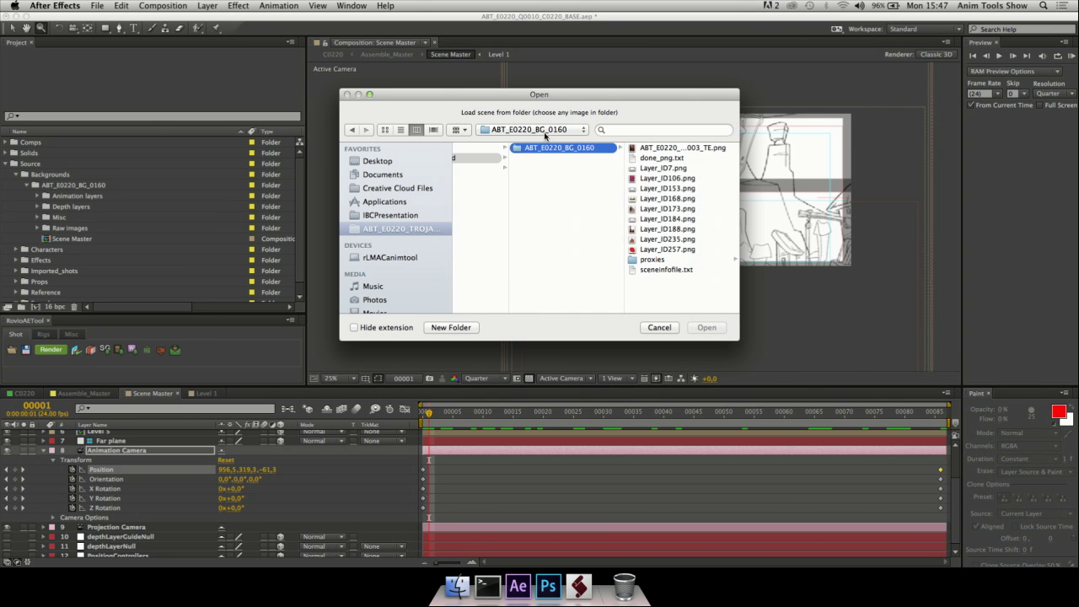
{"action": "left_click", "coordinate": [691, 188]}
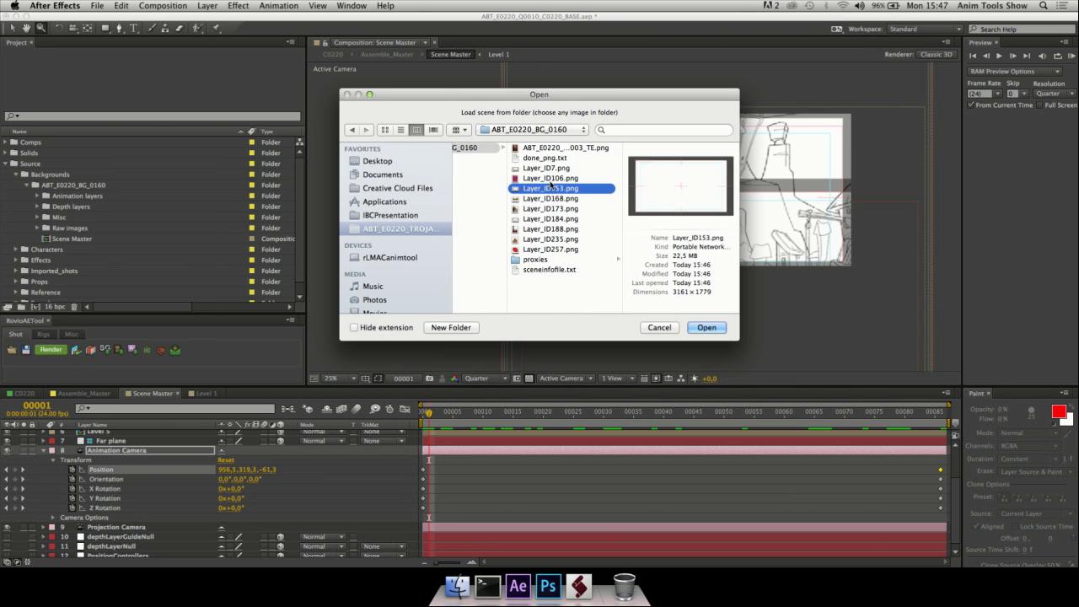
{"action": "left_click", "coordinate": [550, 178]}
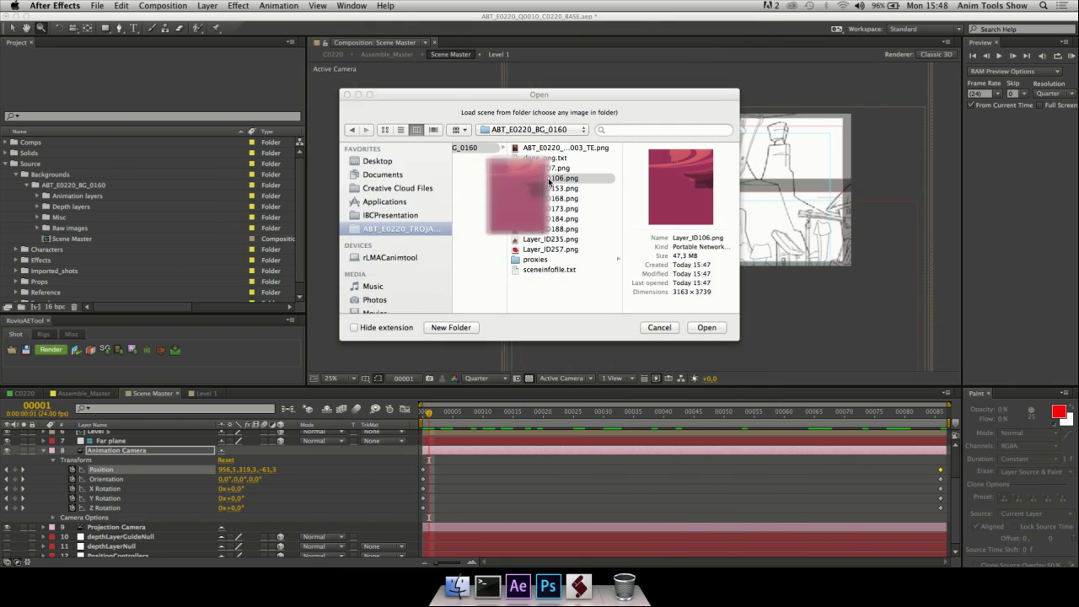
{"action": "left_click", "coordinate": [704, 328]}
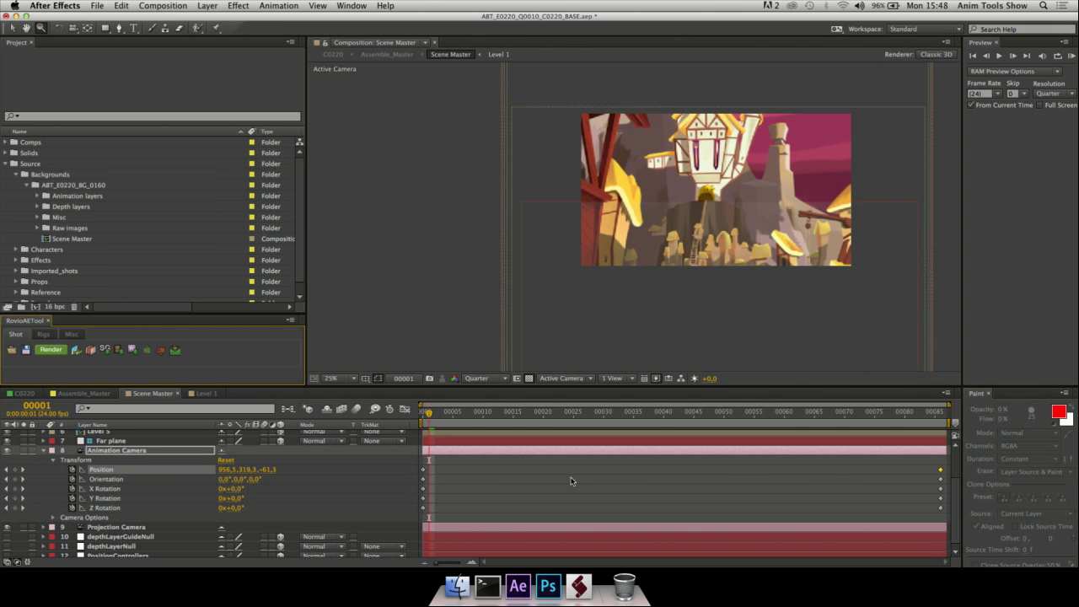
Scrub from the first frame to frame 14 to preview the camera move, then open the viewer layout menu
{"action": "left_click_drag", "start_coordinate": [475, 417], "coordinate": [403, 418]}
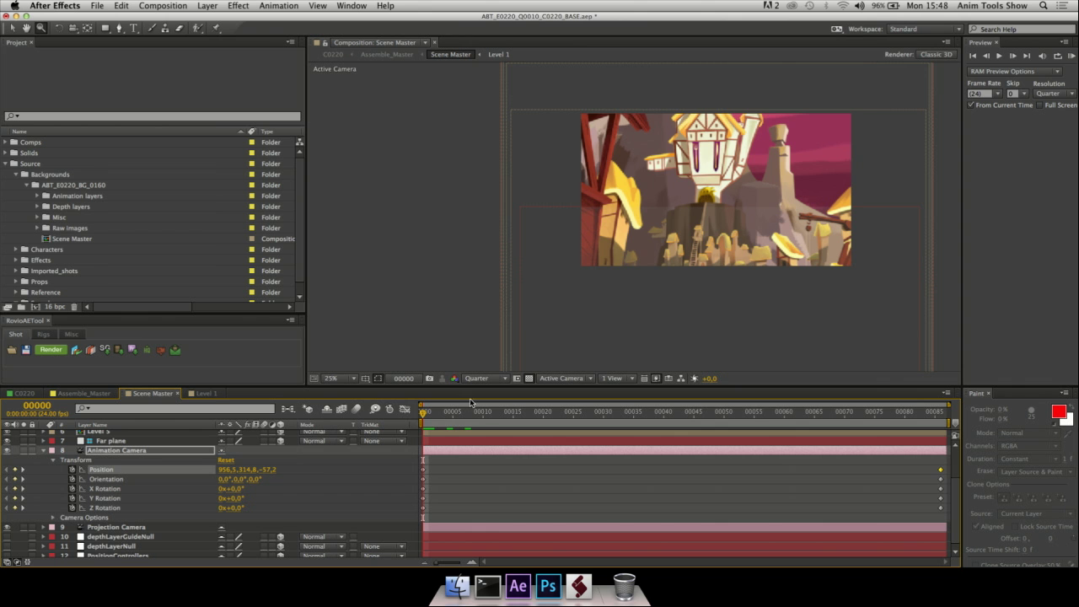
{"action": "left_click_drag", "start_coordinate": [432, 412], "coordinate": [391, 408]}
{"action": "left_click", "coordinate": [629, 378]}
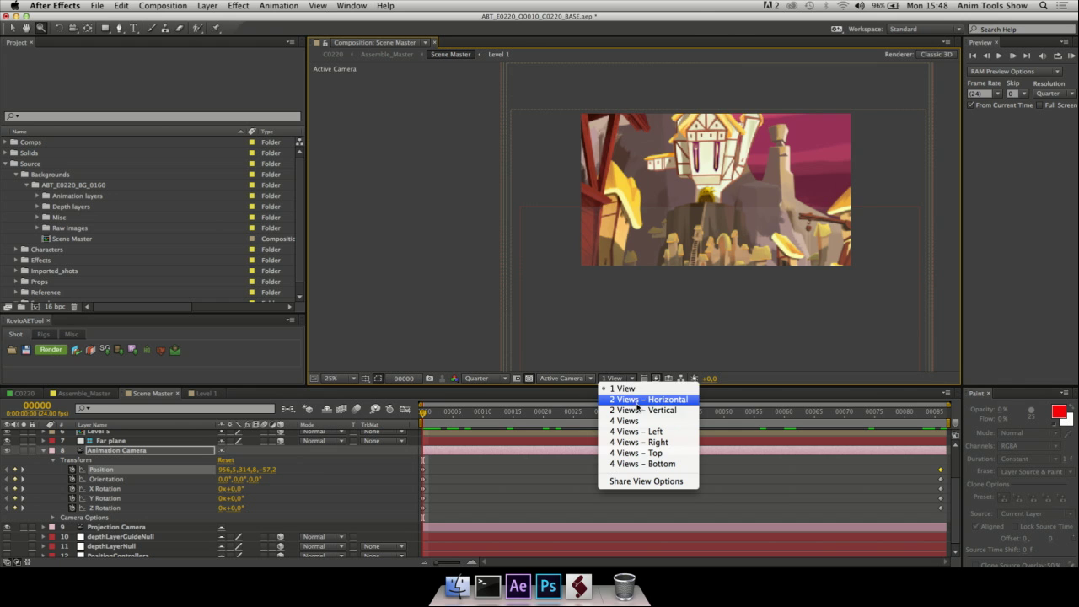
Split the viewer into Top and camera views, zooming and centring the top view on the camera
{"action": "left_click", "coordinate": [639, 401]}
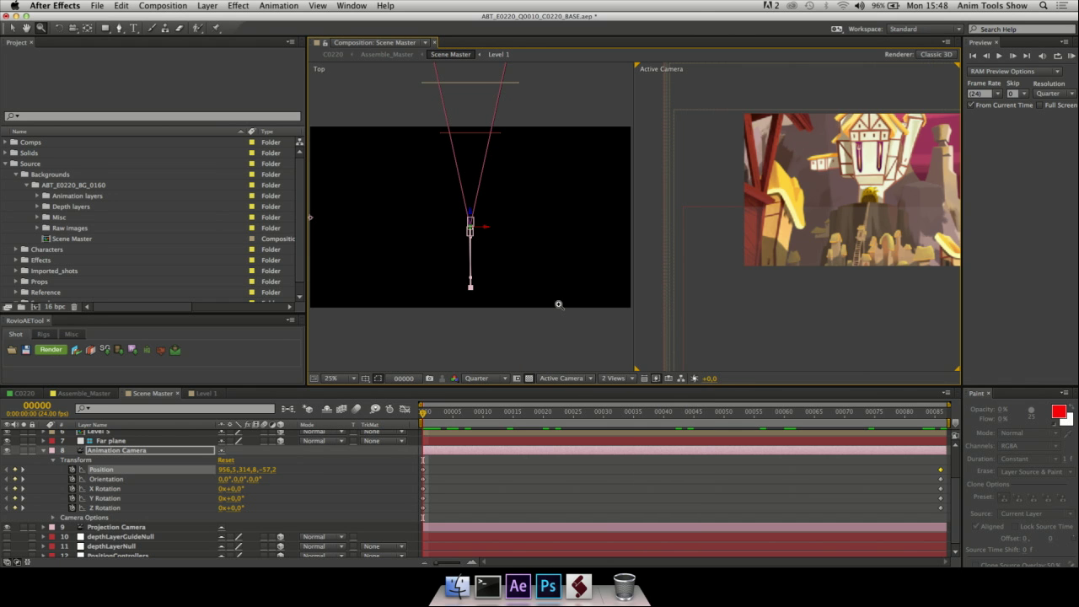
{"action": "left_click", "coordinate": [560, 330]}
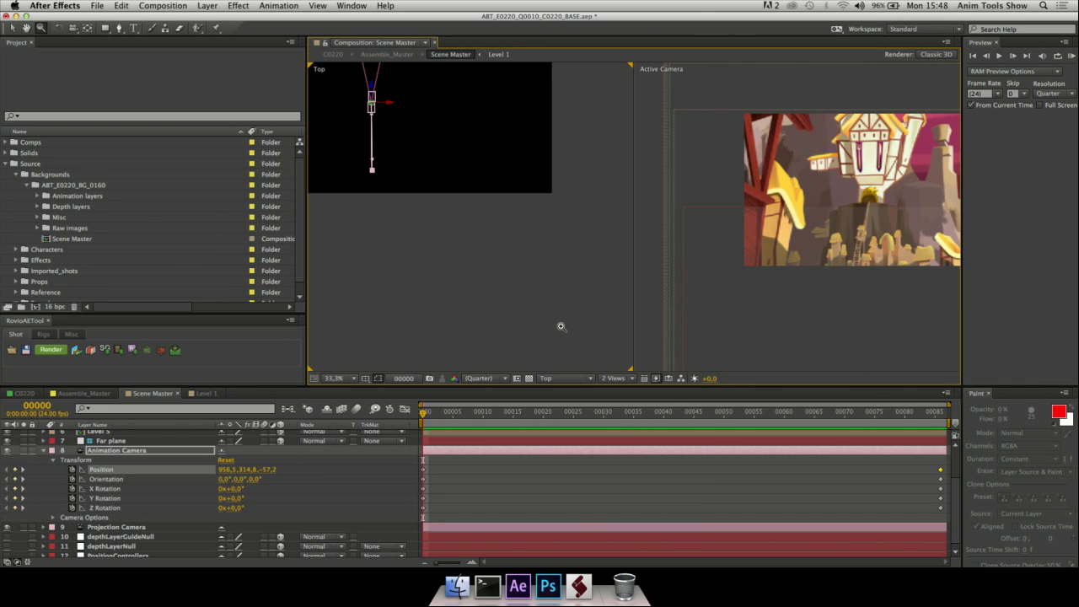
{"action": "left_click_drag", "start_coordinate": [389, 184], "coordinate": [490, 302]}
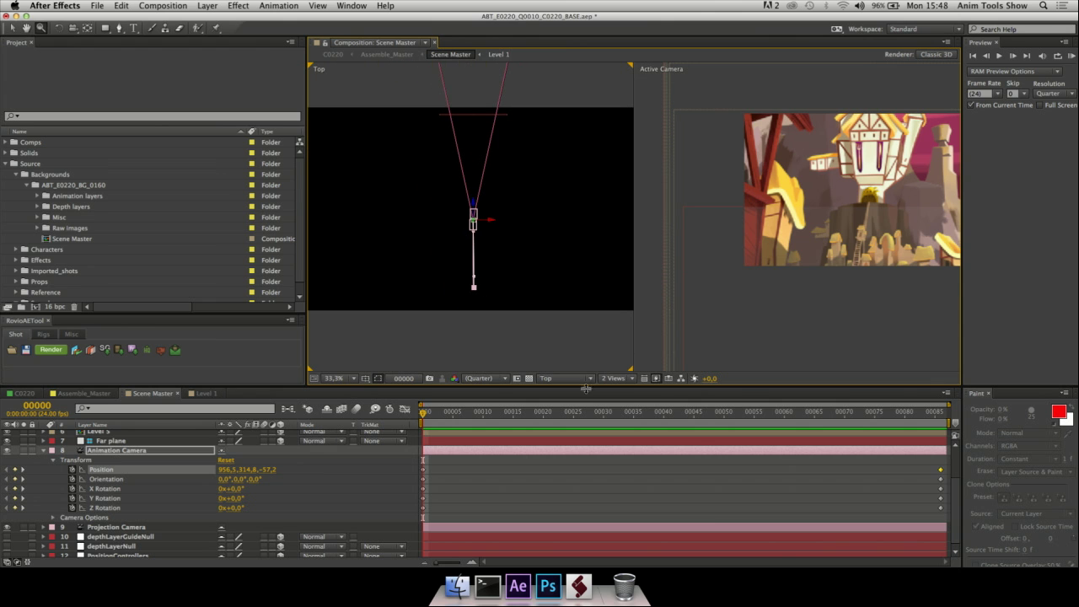
Switch the left view to Custom View 1 and orbit to see the planes in depth
{"action": "left_click", "coordinate": [607, 381]}
{"action": "left_click", "coordinate": [557, 361]}
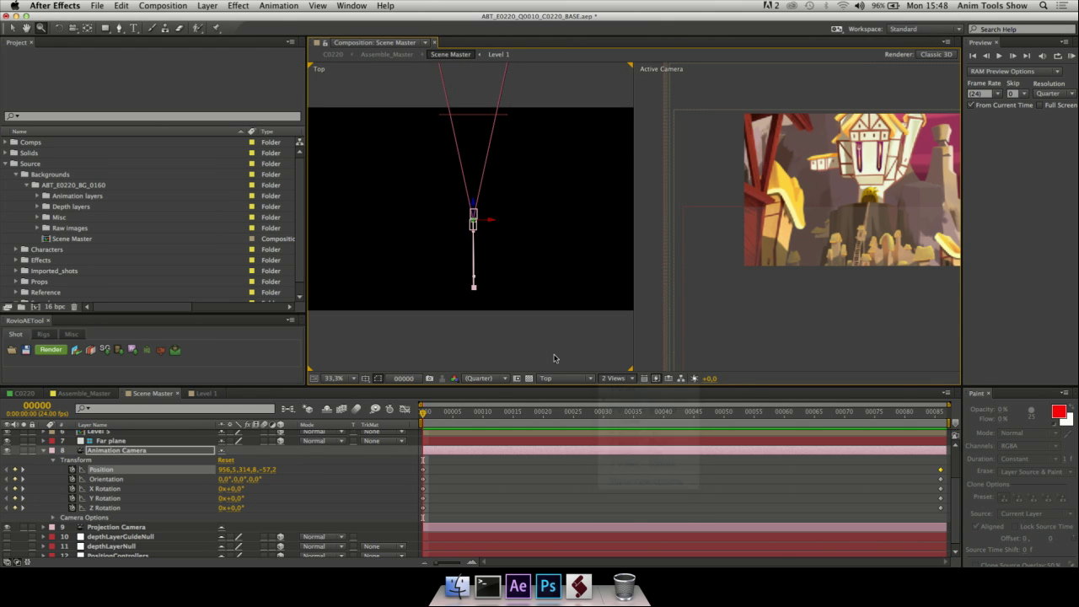
{"action": "left_click", "coordinate": [581, 381]}
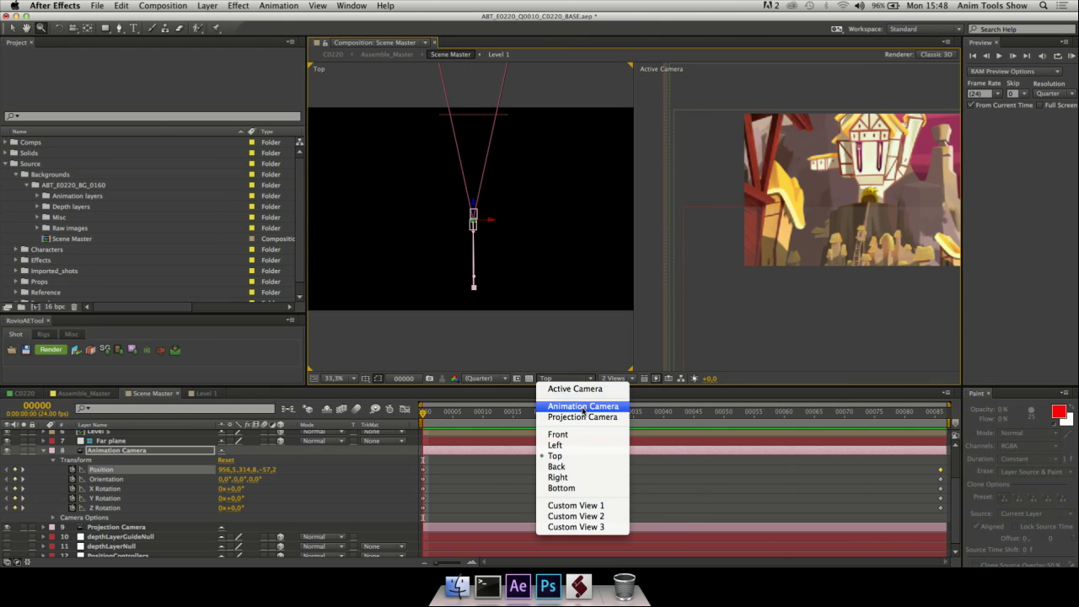
{"action": "left_click", "coordinate": [581, 508]}
{"action": "key", "text": "c"}
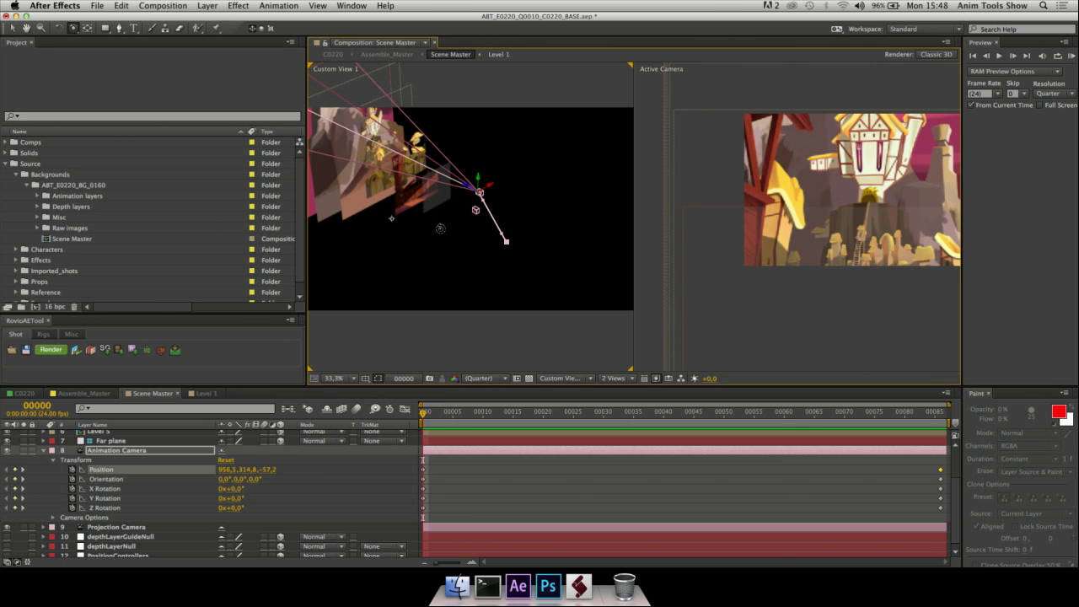
{"action": "left_click_drag", "start_coordinate": [424, 201], "coordinate": [493, 251]}
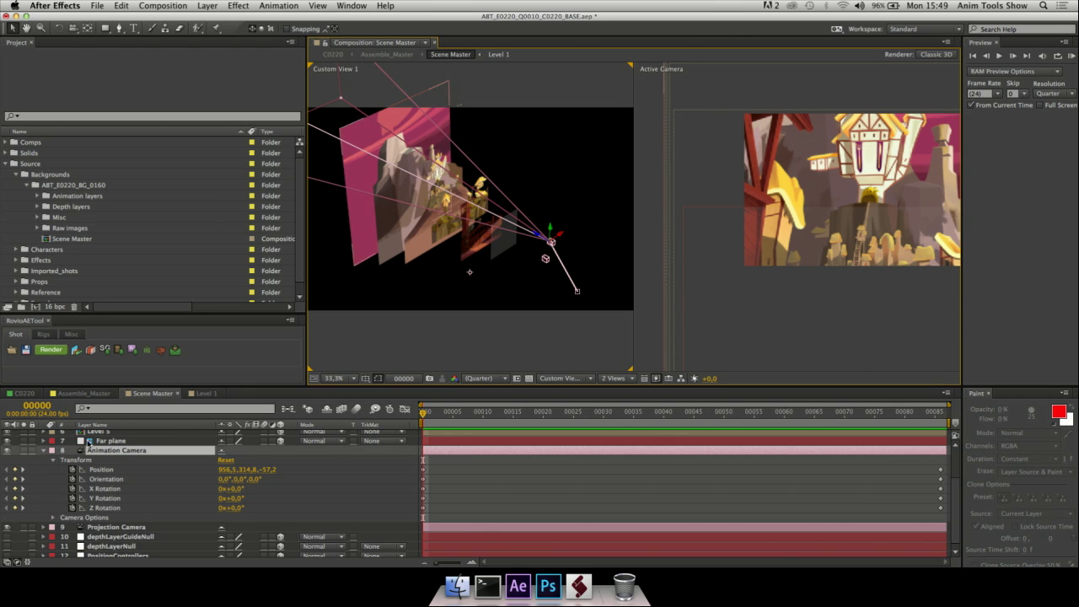
Collapse the camera properties and drag the Near plane to a new depth in Custom View 1
{"action": "left_click", "coordinate": [44, 453]}
{"action": "left_click", "coordinate": [122, 435]}
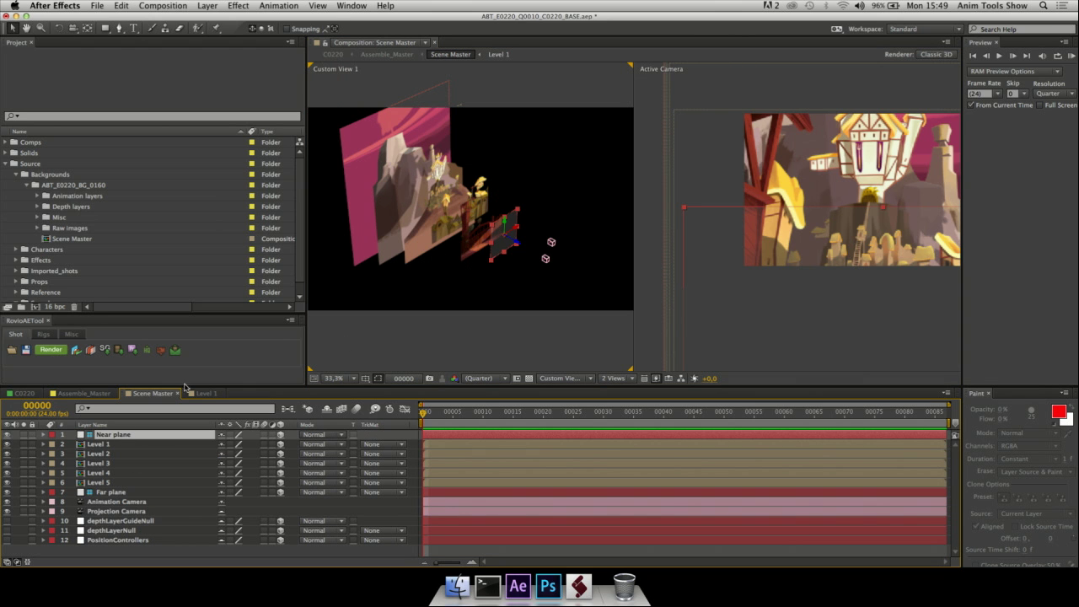
{"action": "left_click", "coordinate": [124, 491]}
{"action": "left_click", "coordinate": [129, 435]}
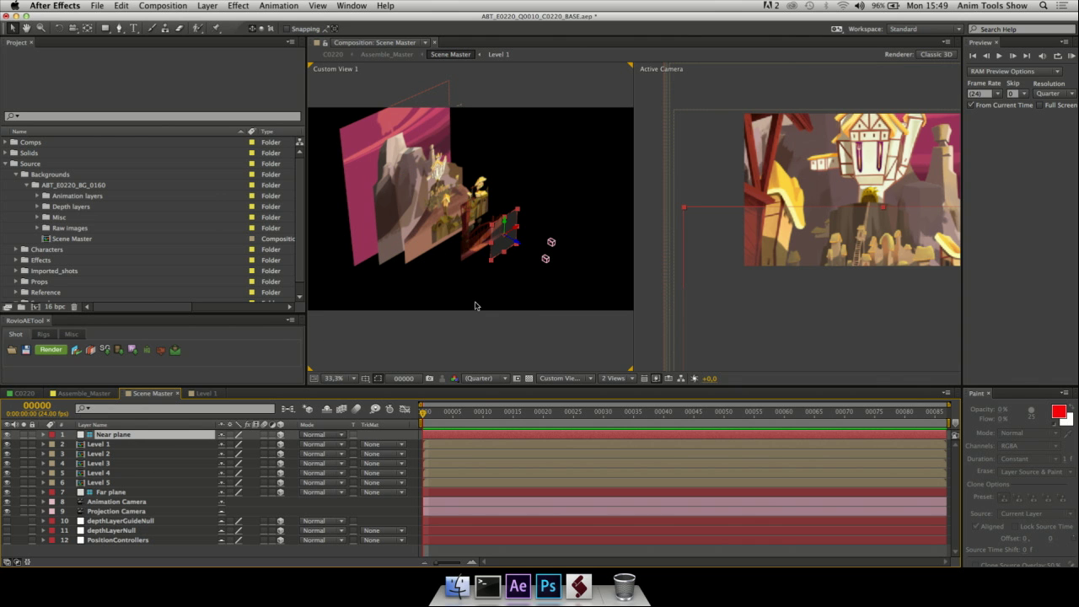
{"action": "left_click", "coordinate": [514, 246]}
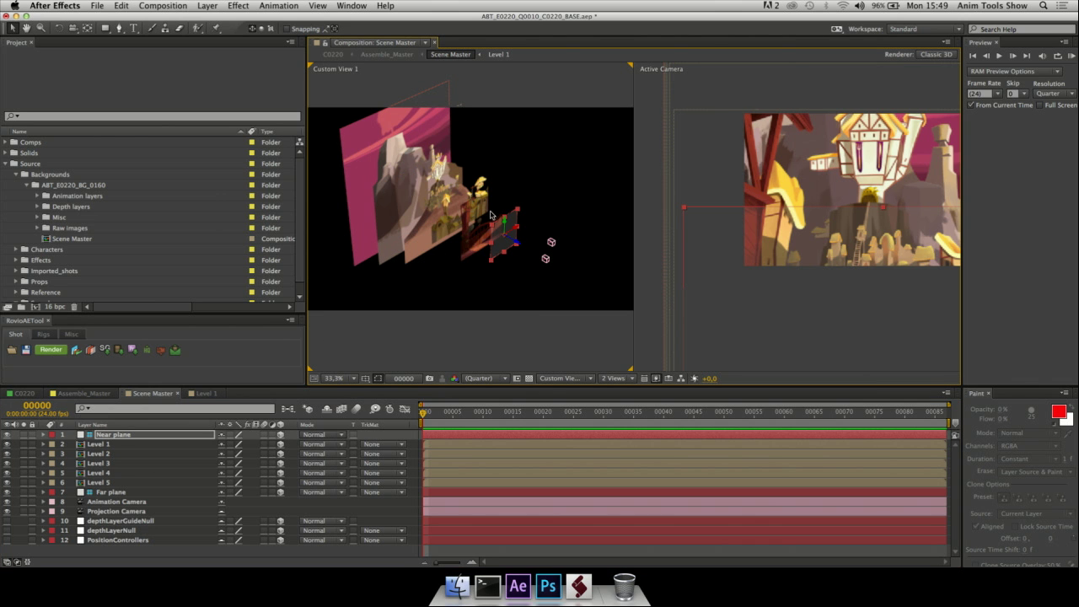
{"action": "left_click_drag", "start_coordinate": [518, 247], "coordinate": [454, 250]}
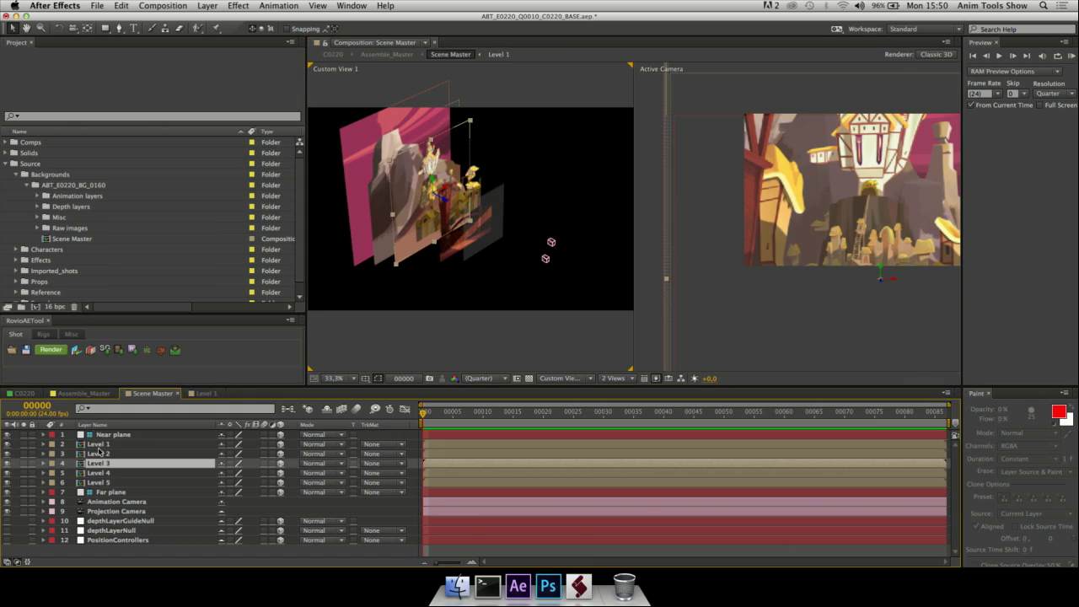
Add NewHelper, duplicate it as NewHelper 2, and position both helpers among the background levels
{"action": "left_click", "coordinate": [91, 350]}
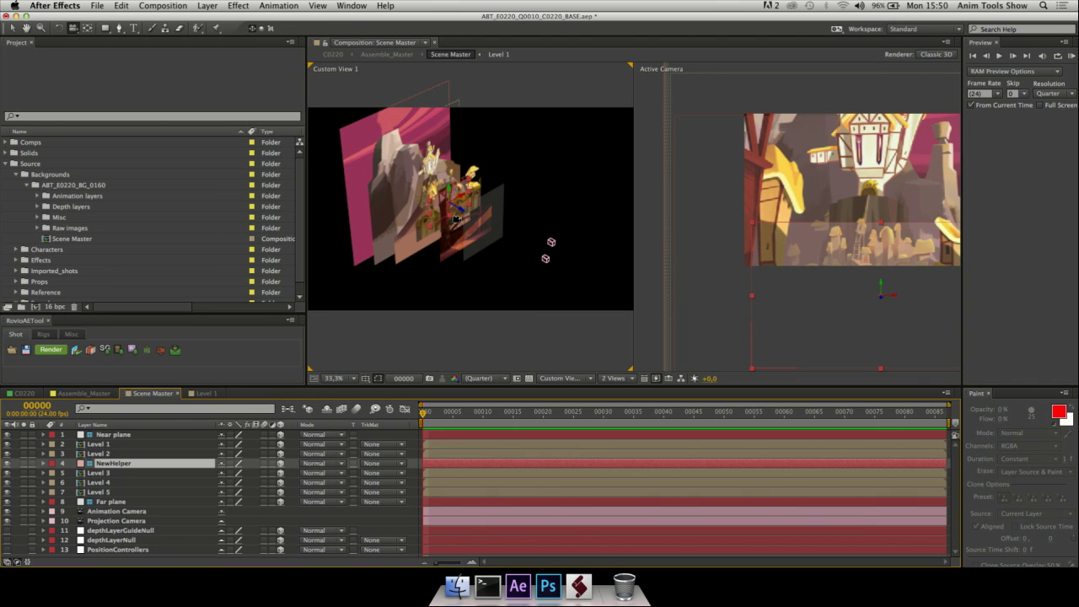
{"action": "mouse_move", "coordinate": [462, 215]}
{"action": "left_mouse_down"}
{"action": "mouse_move", "coordinate": [379, 184]}
{"action": "mouse_move", "coordinate": [444, 209]}
{"action": "left_mouse_up"}
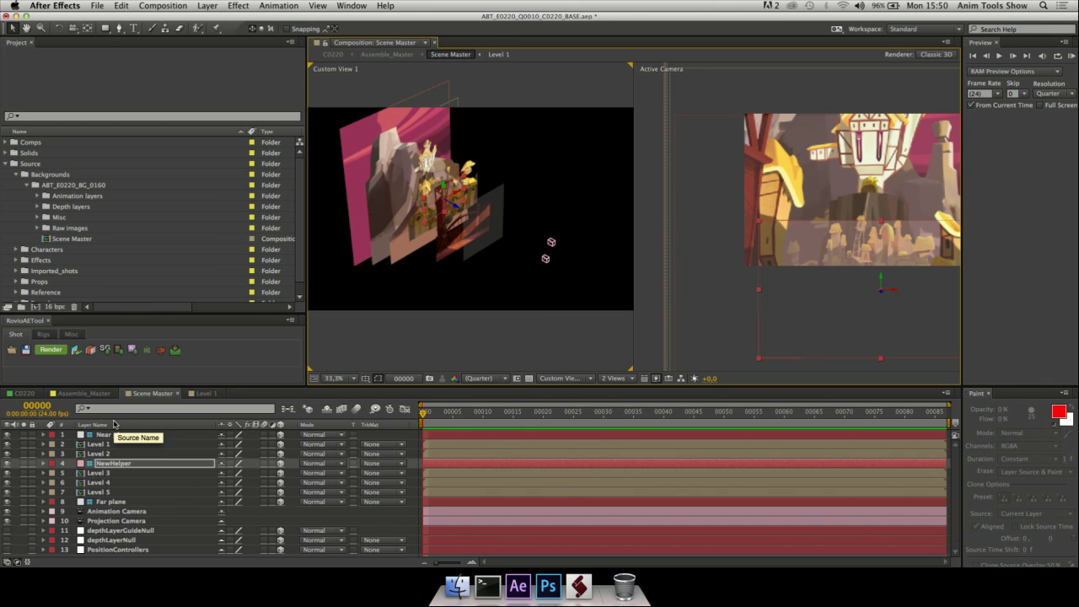
{"action": "key", "text": "super+d"}
{"action": "left_click_drag", "start_coordinate": [455, 207], "coordinate": [470, 221]}
{"action": "left_click", "coordinate": [130, 475]}
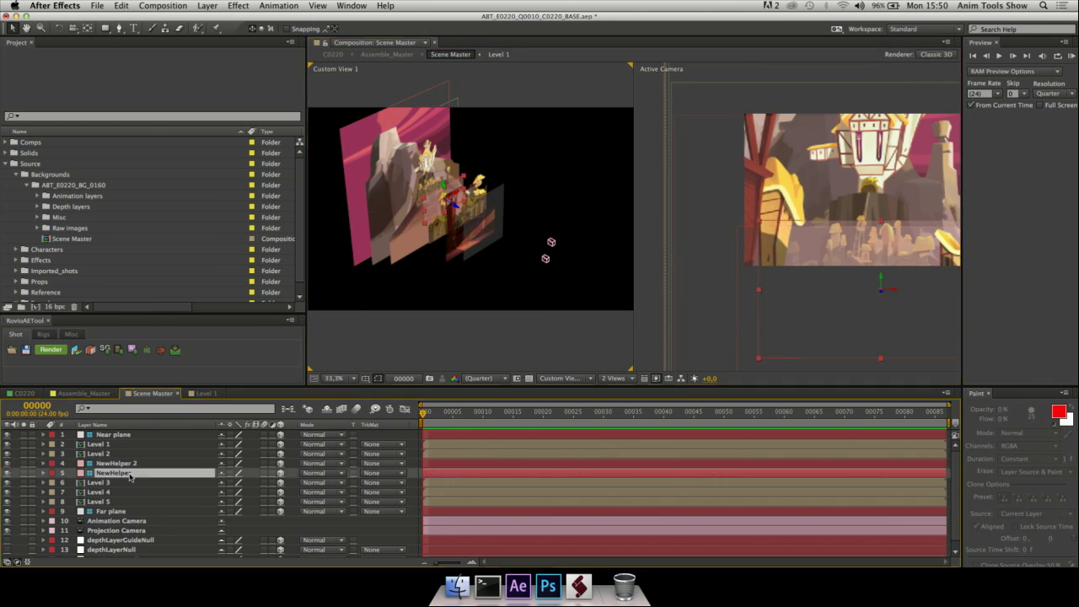
{"action": "left_click_drag", "start_coordinate": [460, 211], "coordinate": [413, 187]}
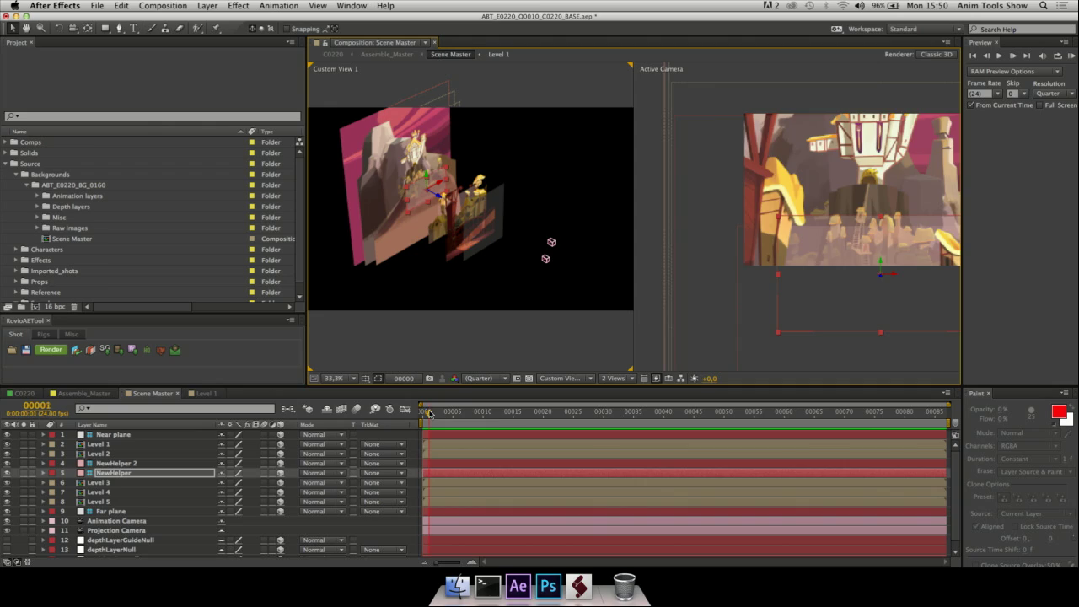
Scrub the camera move to frame 00045, then to 00084 in Active Camera view, and bring up Finder
{"action": "left_click_drag", "start_coordinate": [429, 412], "coordinate": [693, 412]}
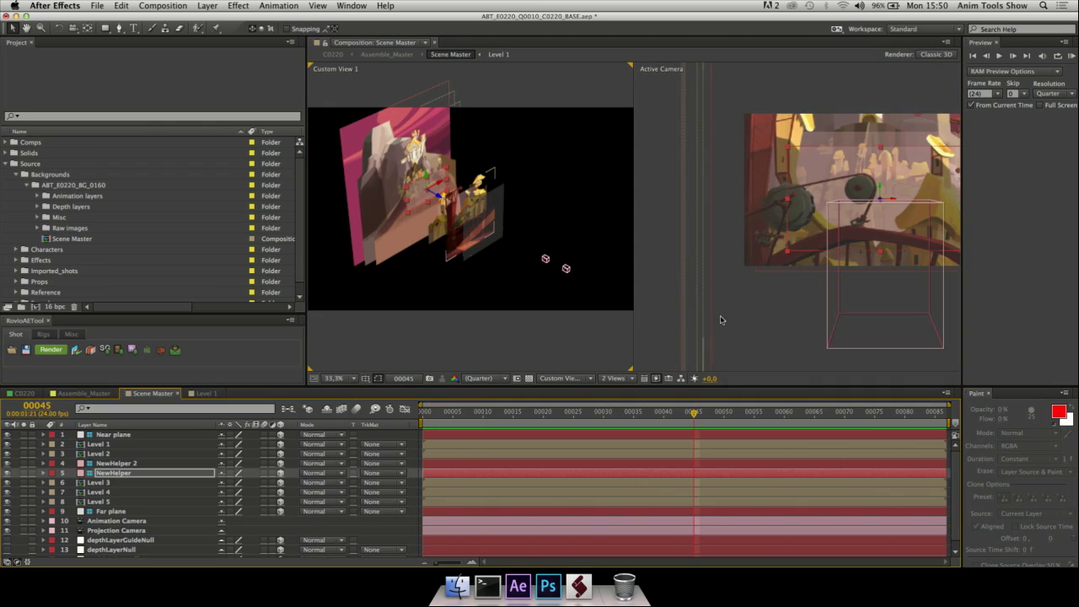
{"action": "left_click", "coordinate": [756, 310]}
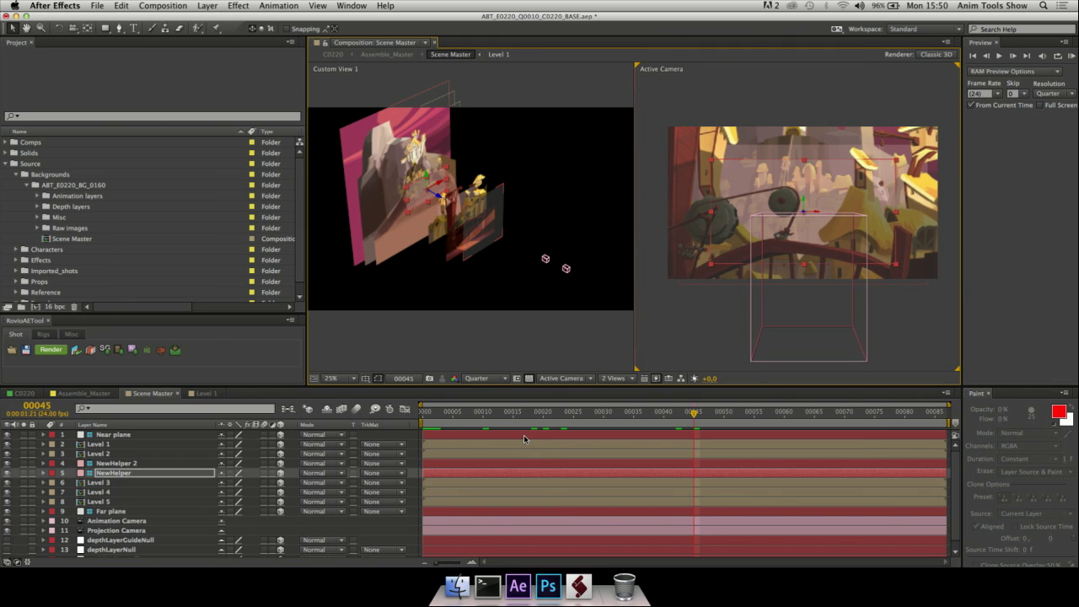
{"action": "left_click_drag", "start_coordinate": [450, 418], "coordinate": [936, 416]}
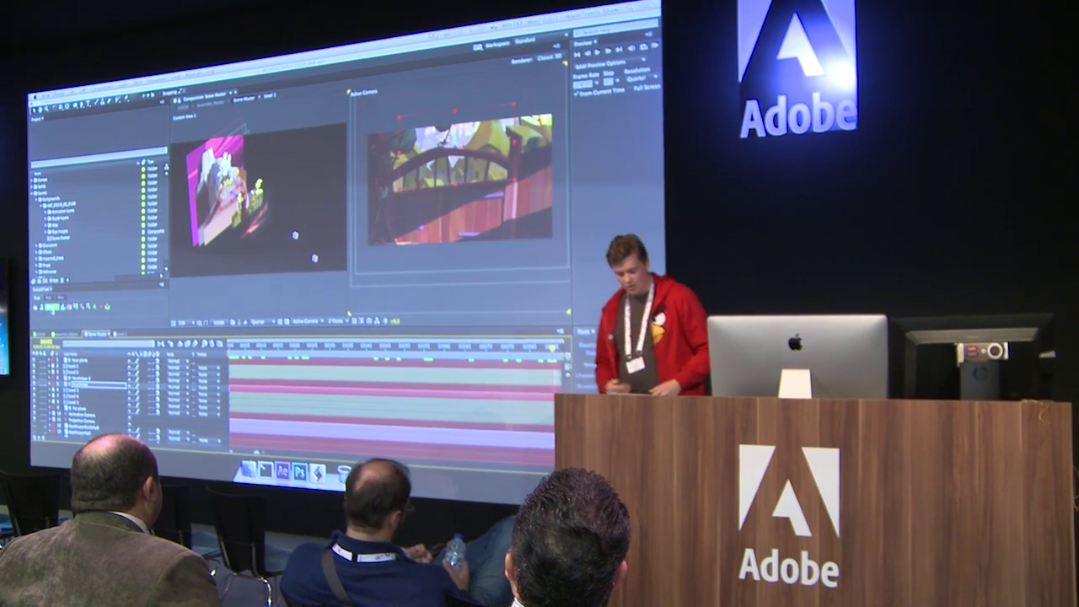
{"action": "key", "text": "ctrl+b"}
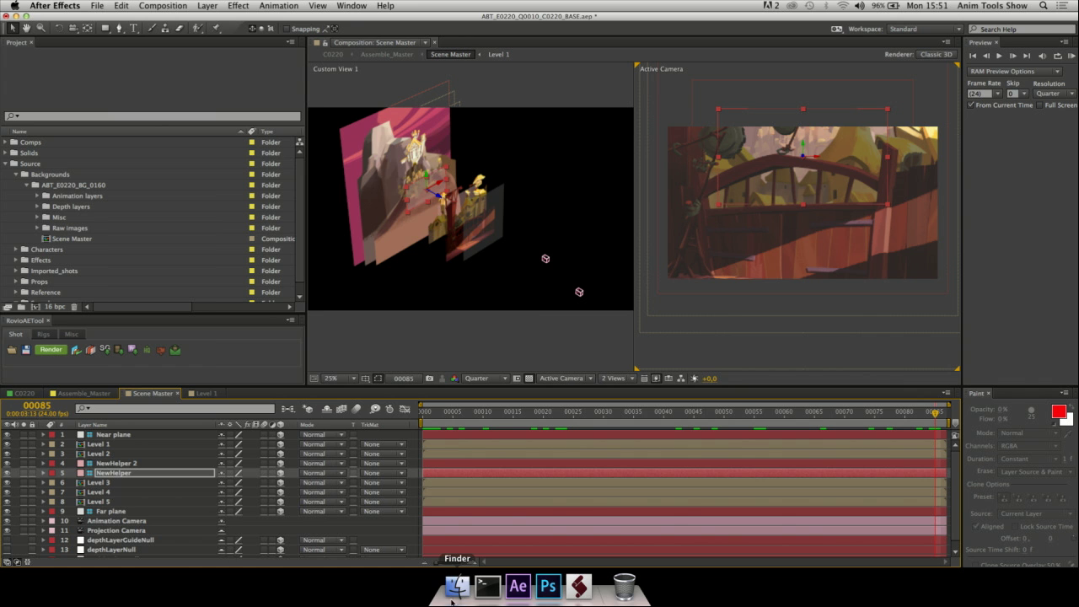
{"action": "left_click", "coordinate": [453, 597]}
Browse to Renders > C0230 and Quick Look the rendered mp4
{"action": "left_click", "coordinate": [399, 244]}
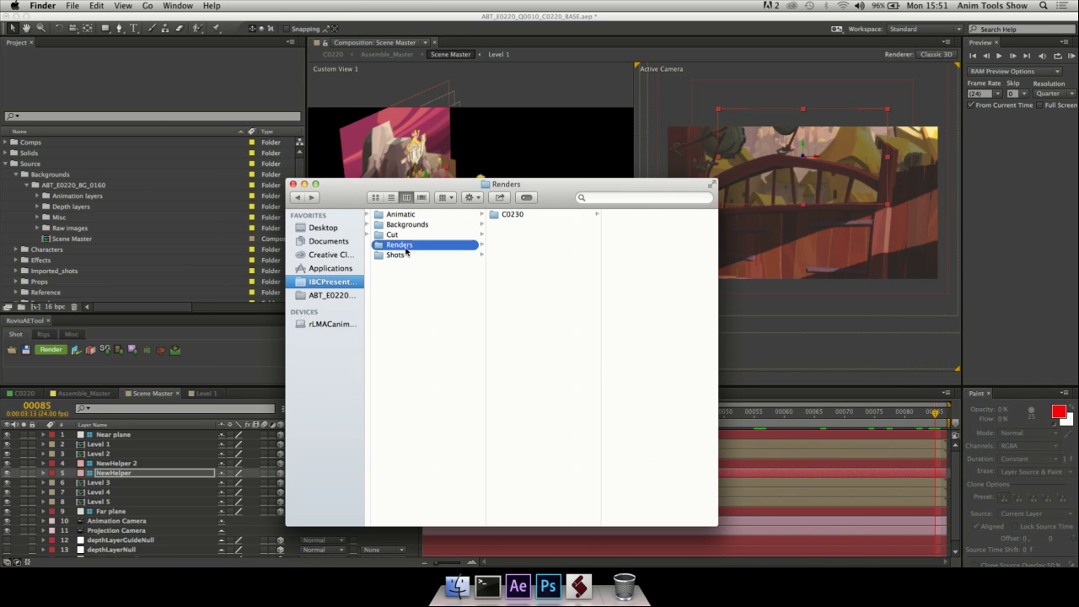
{"action": "left_click", "coordinate": [525, 214]}
{"action": "left_click", "coordinate": [613, 216]}
{"action": "key", "text": "space"}
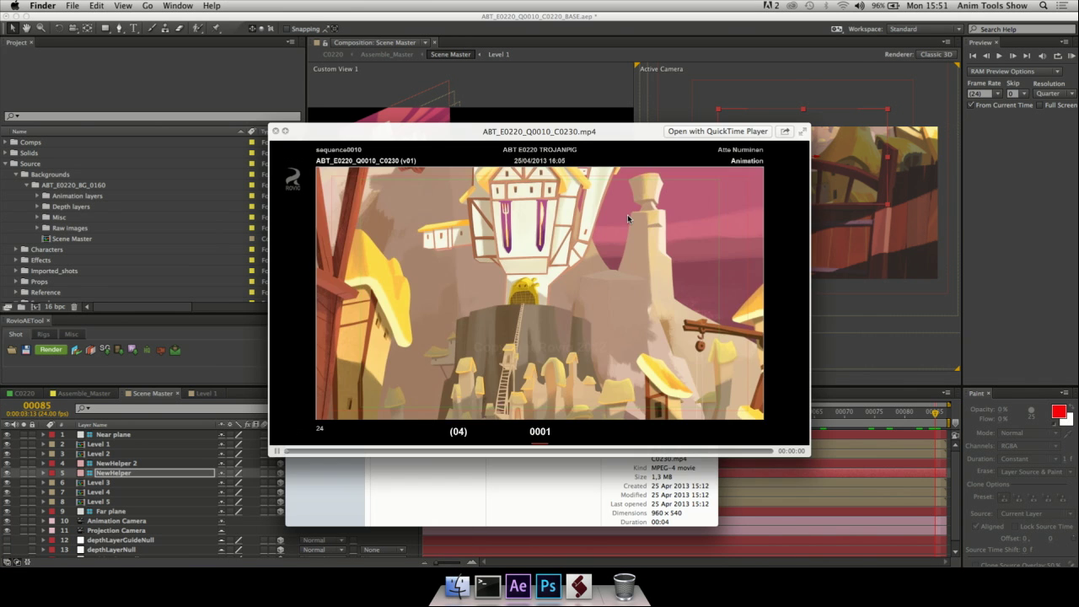
{"action": "key", "text": "space"}
{"action": "left_click", "coordinate": [541, 222]}
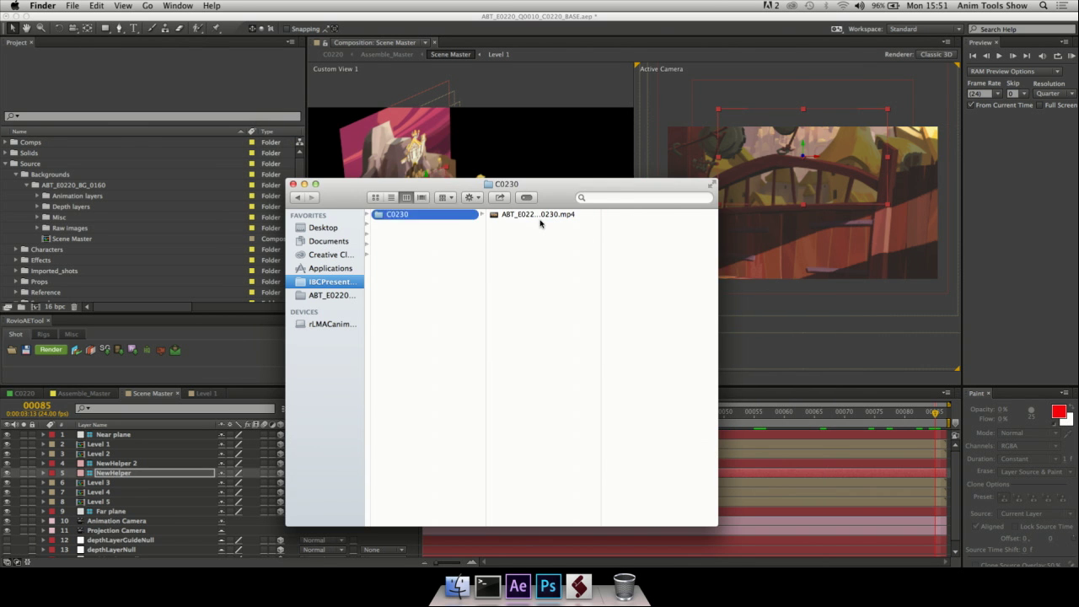
Open the mp4 in QuickTime Player, set it to loop, go full screen and play it
{"action": "double_click", "coordinate": [534, 215]}
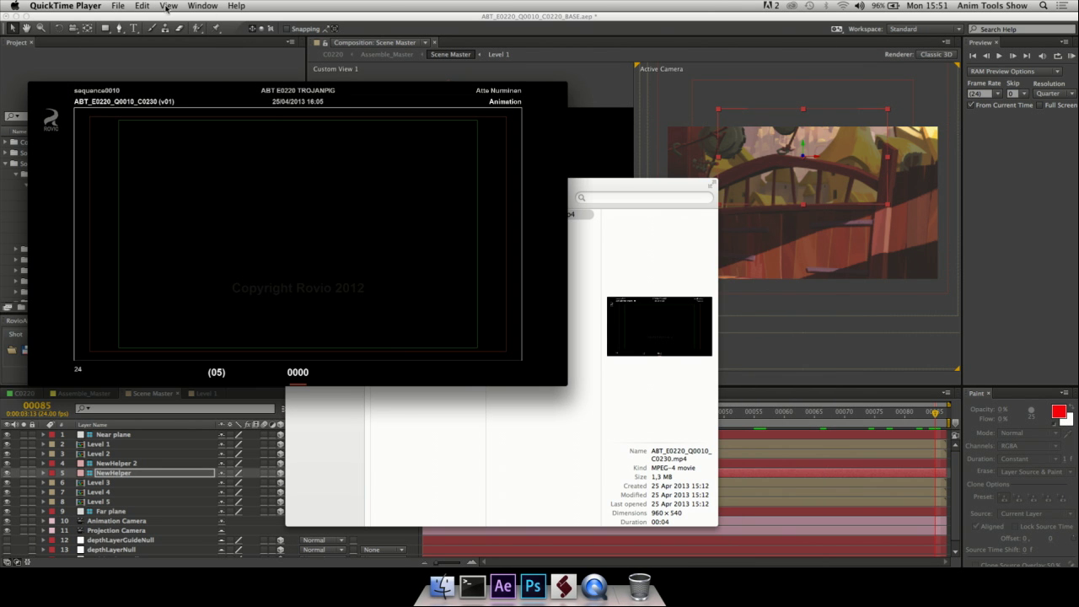
{"action": "left_click", "coordinate": [169, 6]}
{"action": "left_click", "coordinate": [223, 203]}
{"action": "double_click", "coordinate": [219, 211]}
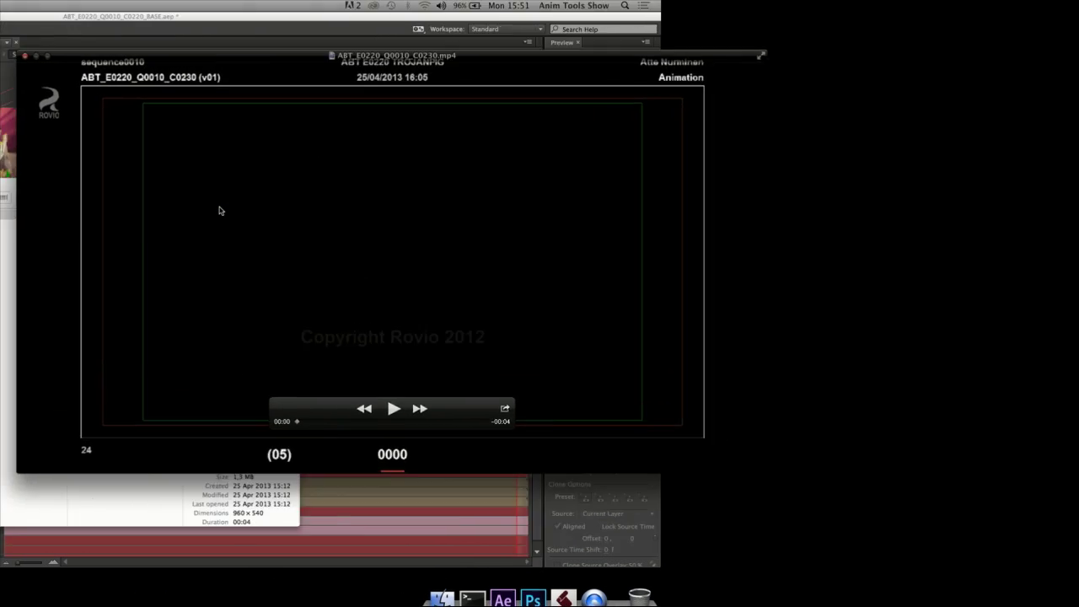
{"action": "key", "text": "space"}
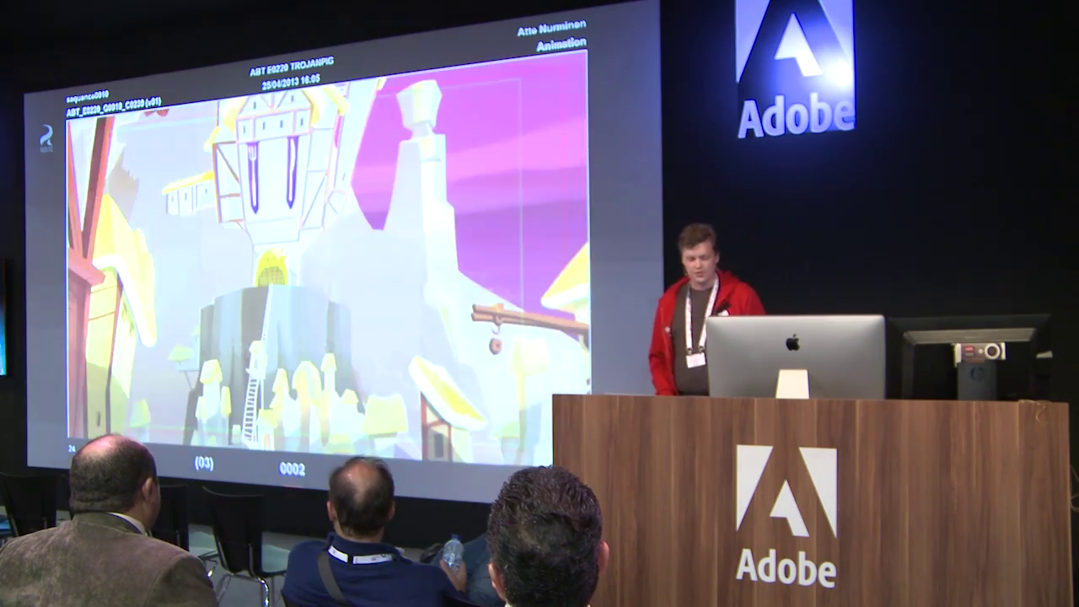
Exit full-screen playback and open a video from another project folder in QuickTime Player
{"action": "key", "text": "Escape"}
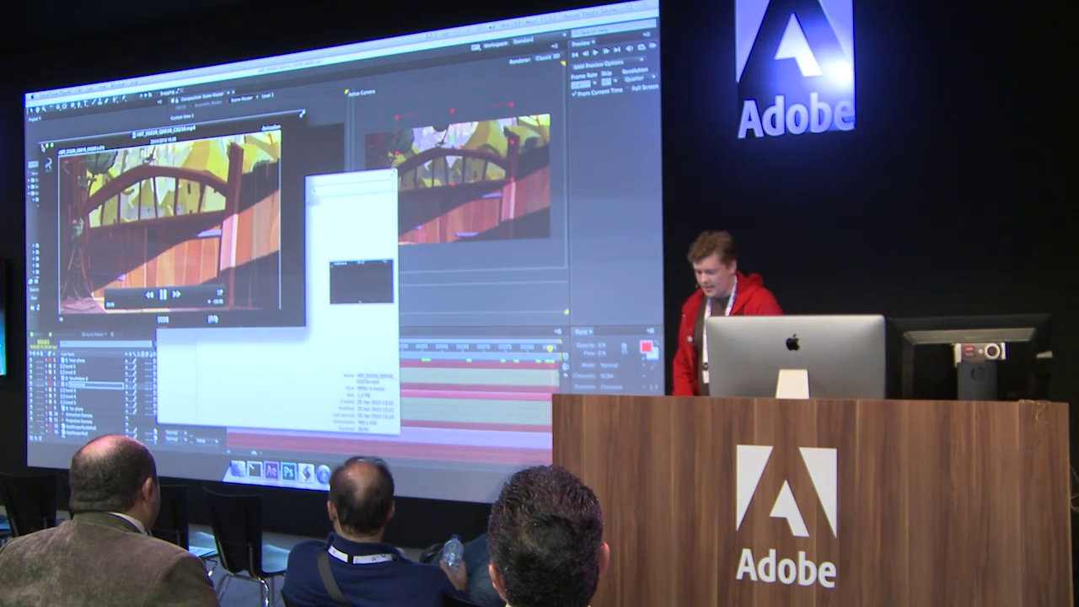
{"action": "key", "text": "space"}
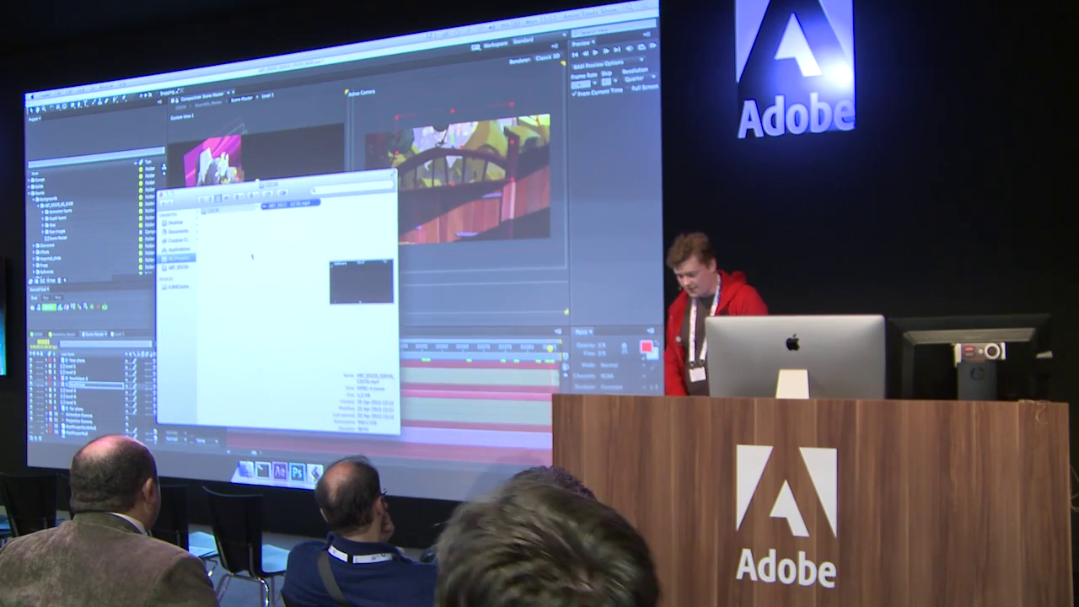
{"action": "left_click", "coordinate": [240, 257]}
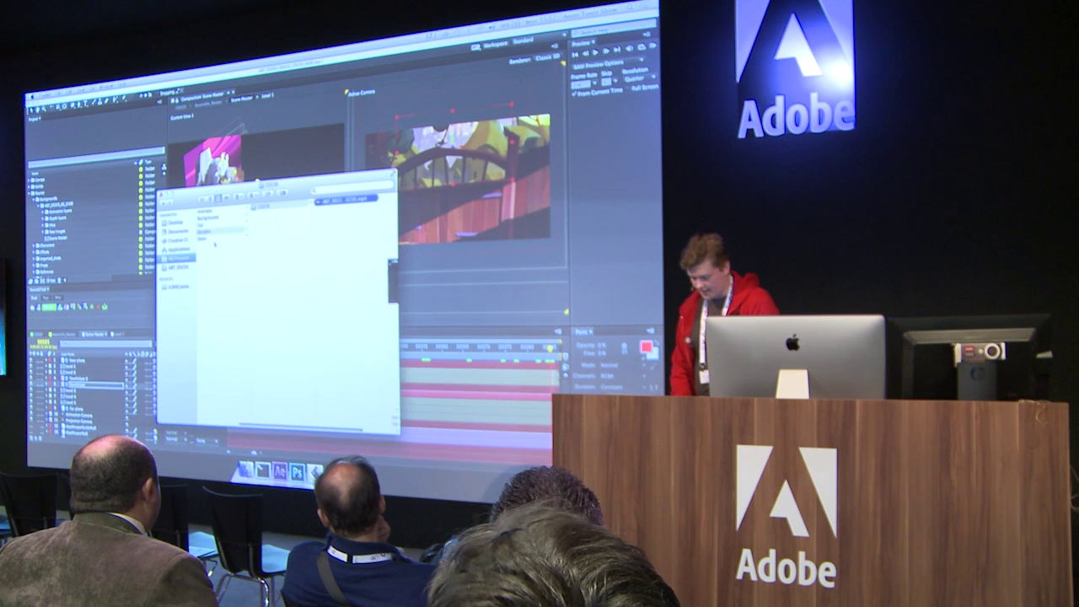
{"action": "left_click", "coordinate": [223, 214]}
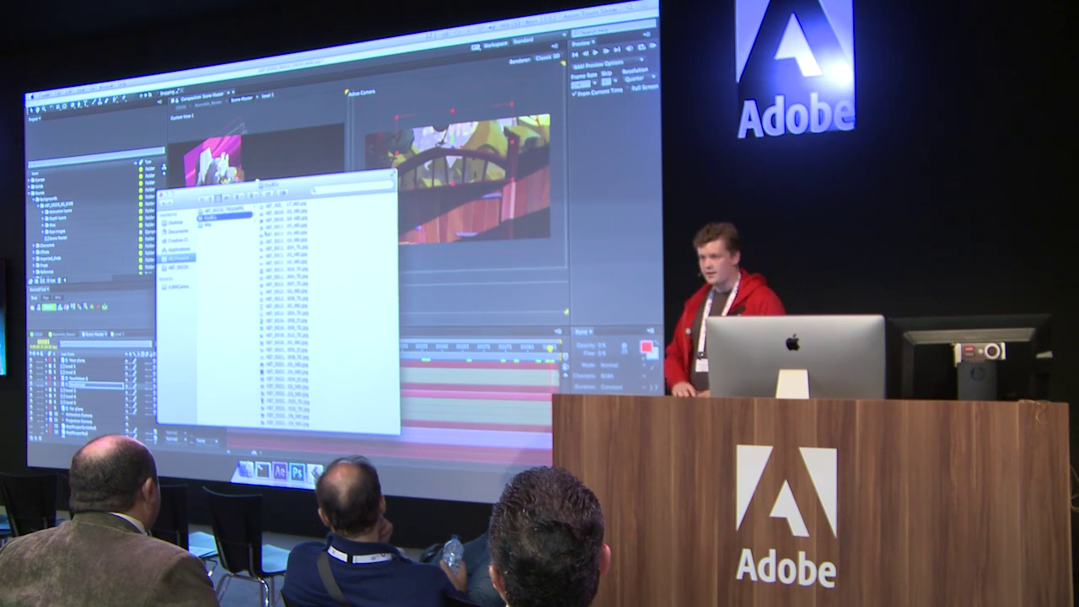
{"action": "left_click", "coordinate": [224, 223]}
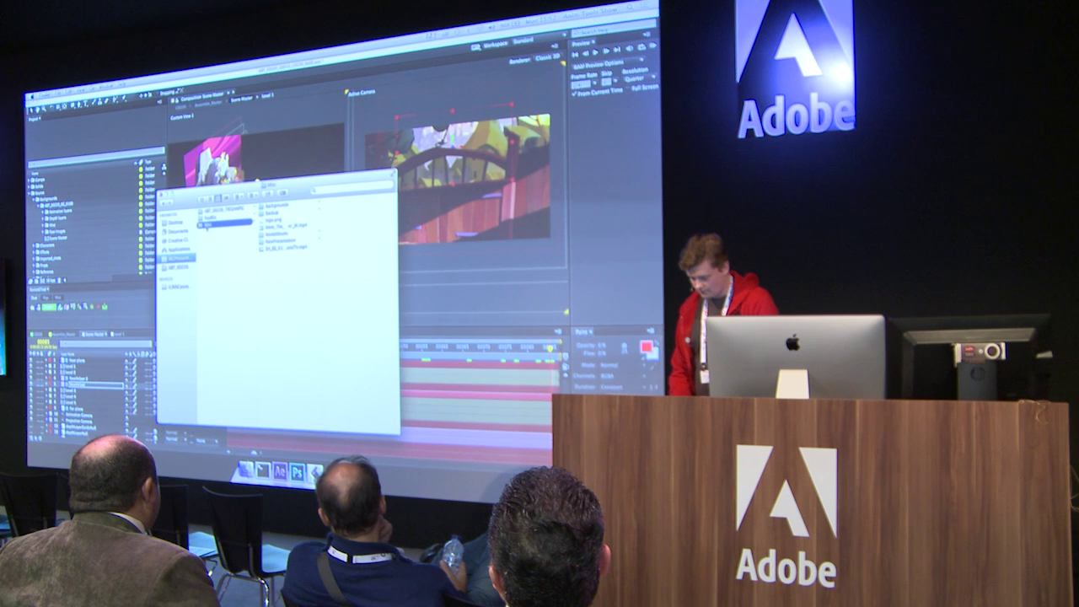
{"action": "double_click", "coordinate": [280, 246]}
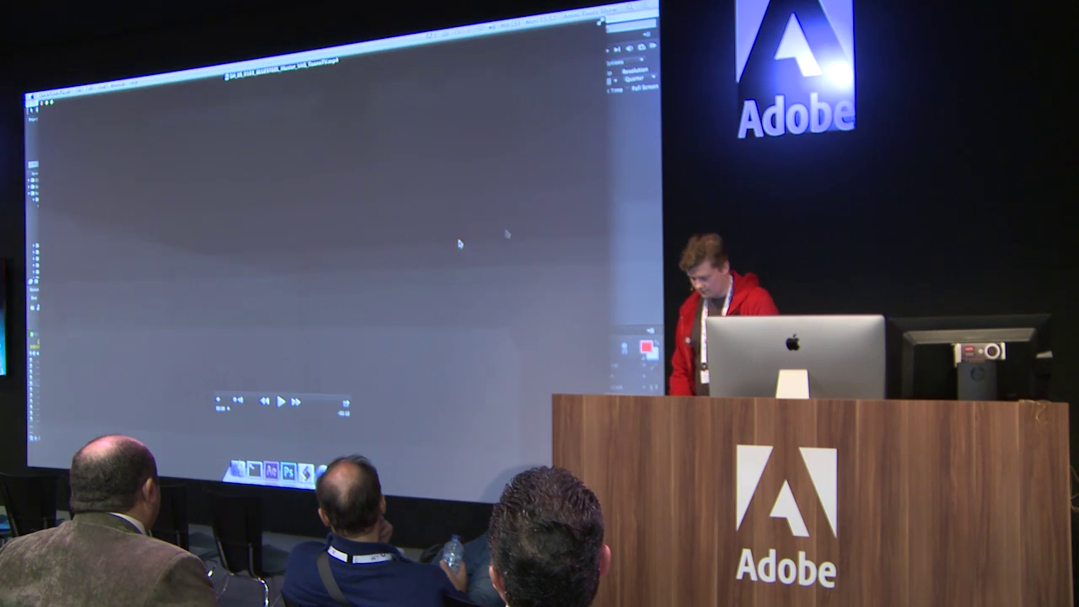